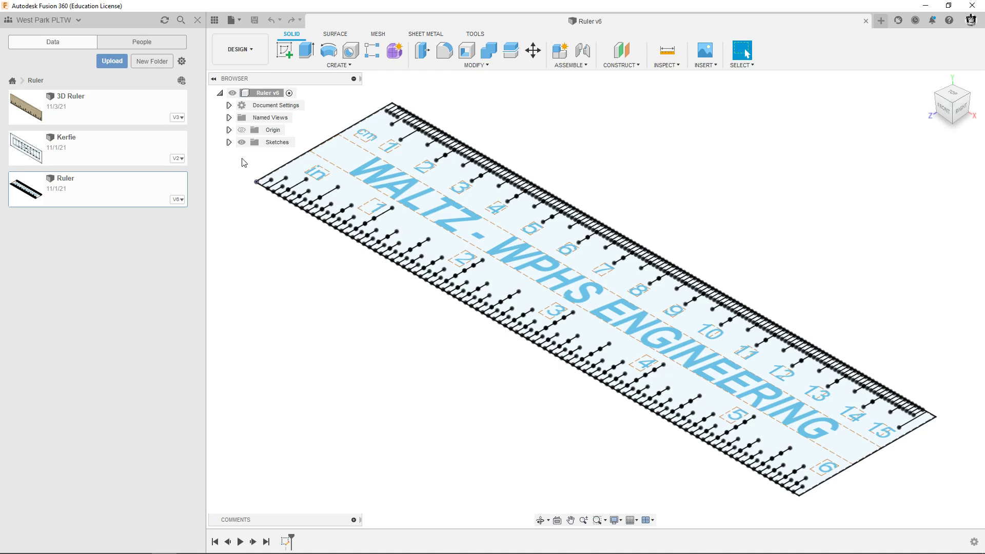
Step: Export Sketch1 of the ruler as a DXF file named P1woodWaltz in the Downloads folder
click(228, 143)
click(228, 143)
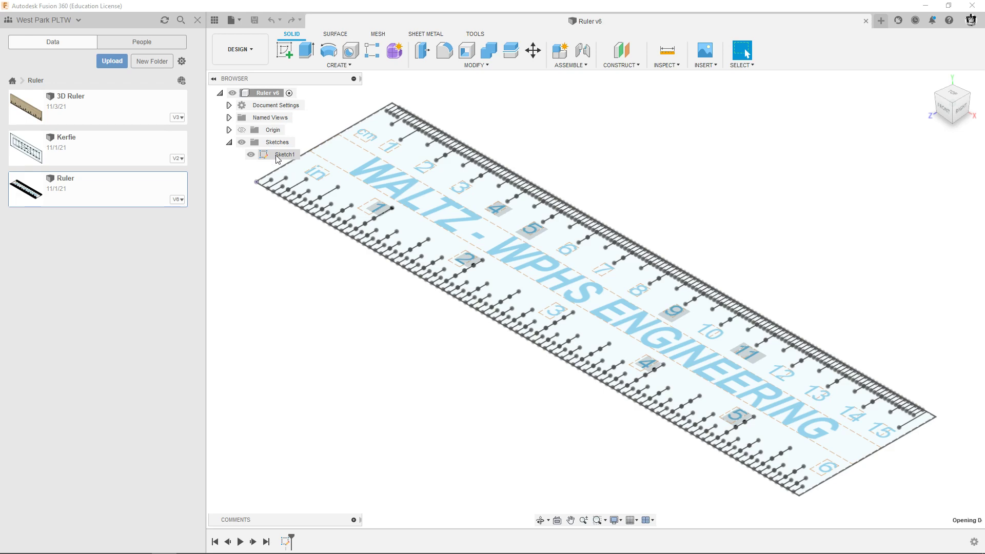
right_click(277, 157)
click(304, 226)
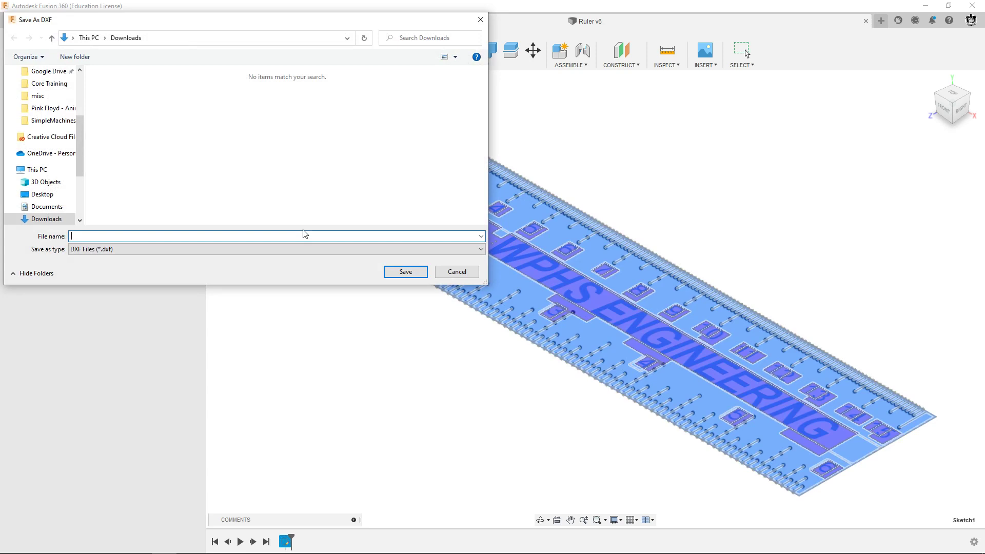
text(P1woodWaltz)
click(404, 272)
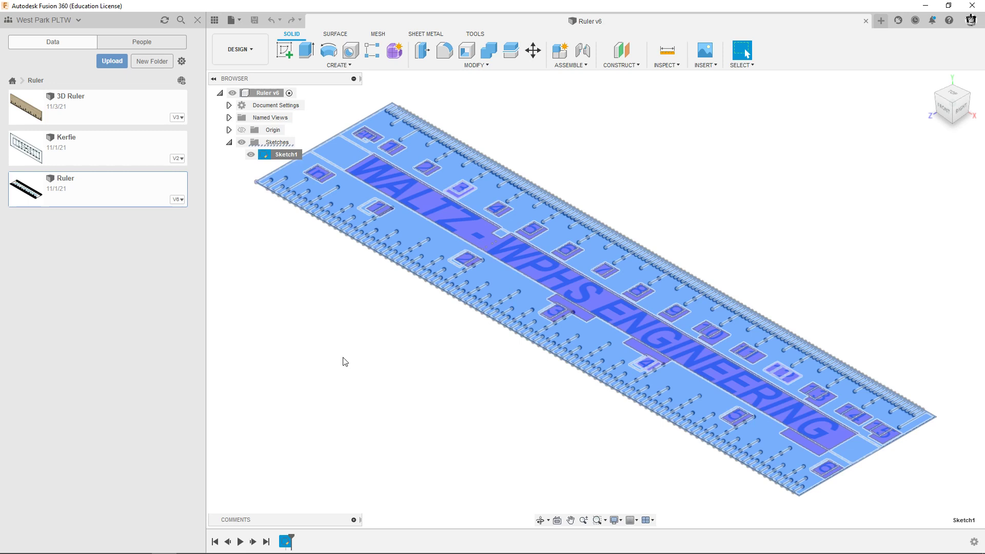
Step: Switch to Inkscape by launching it from a system search for "ink", and create a new document
mouse_move(205, 551)
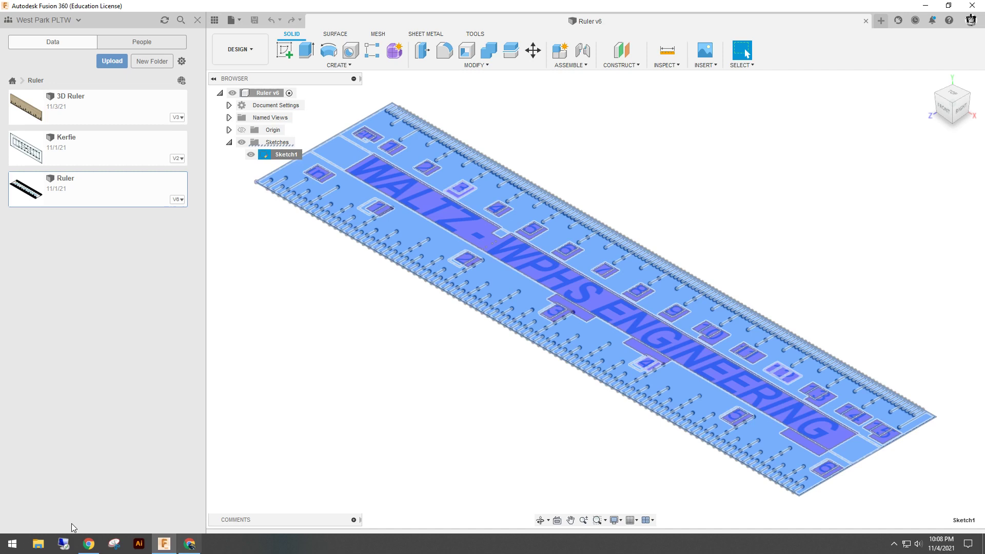
click(4, 548)
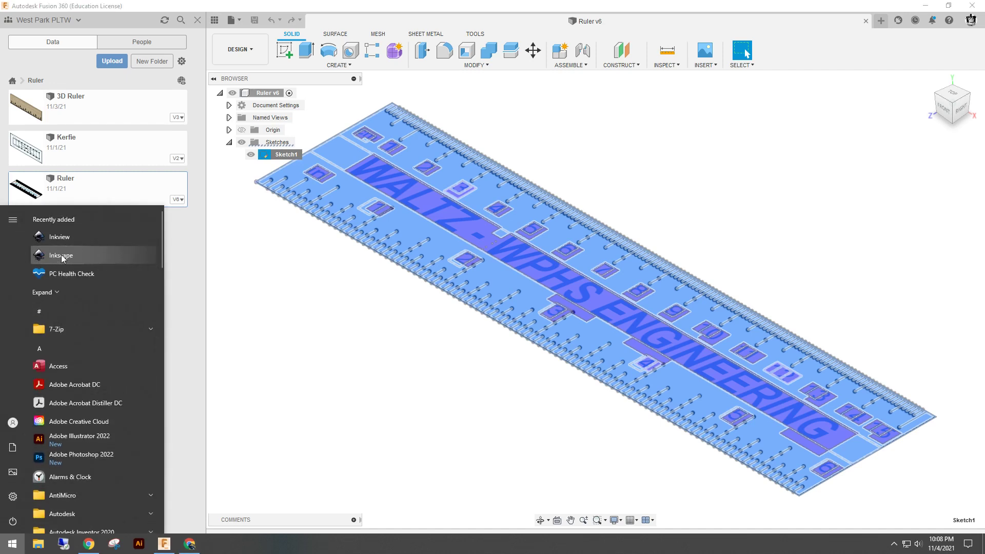
text(ink)
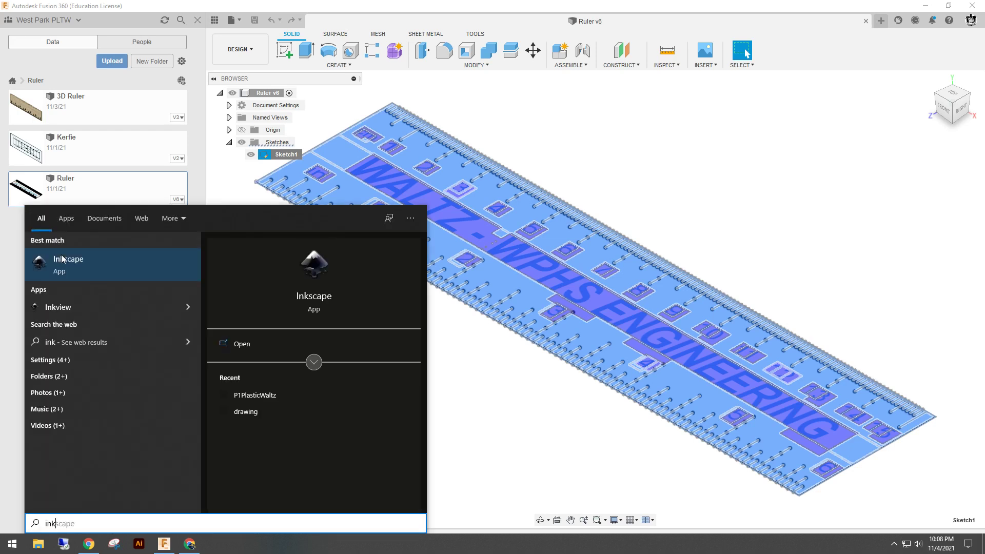
click(89, 265)
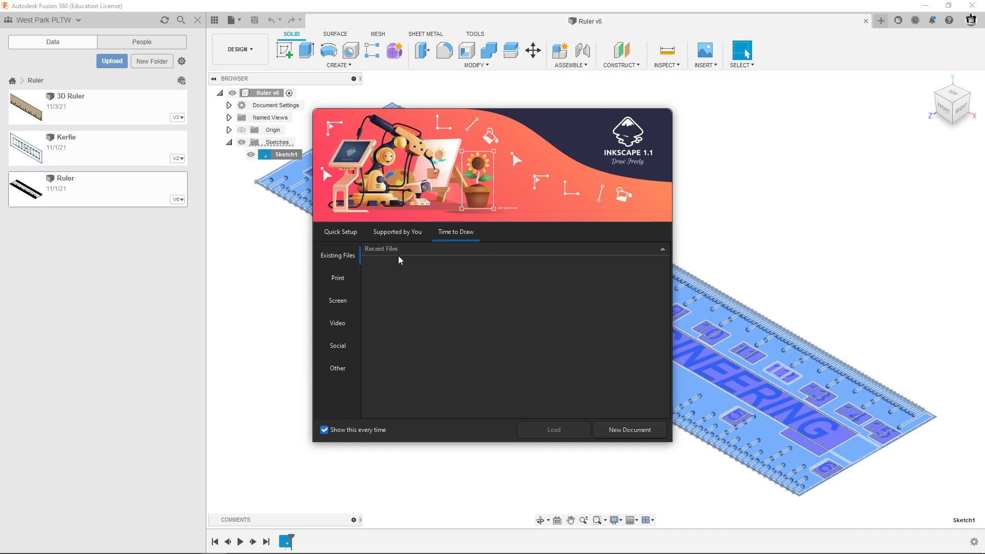
key(ctrl)
key(ctrl)
key(ctrl)
click(629, 430)
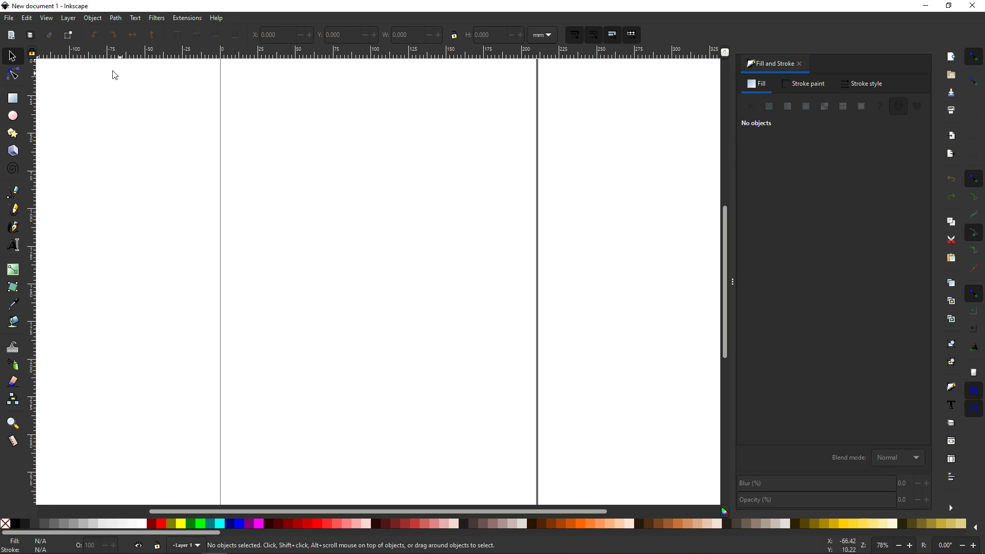
Step: Open the P1woodWaltz DXF file from the Downloads folder
click(9, 21)
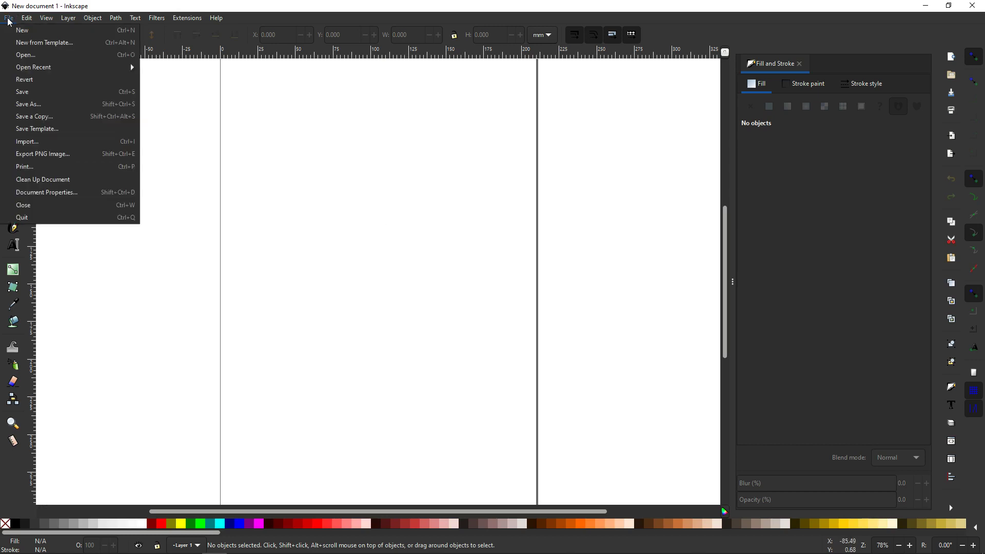
click(35, 56)
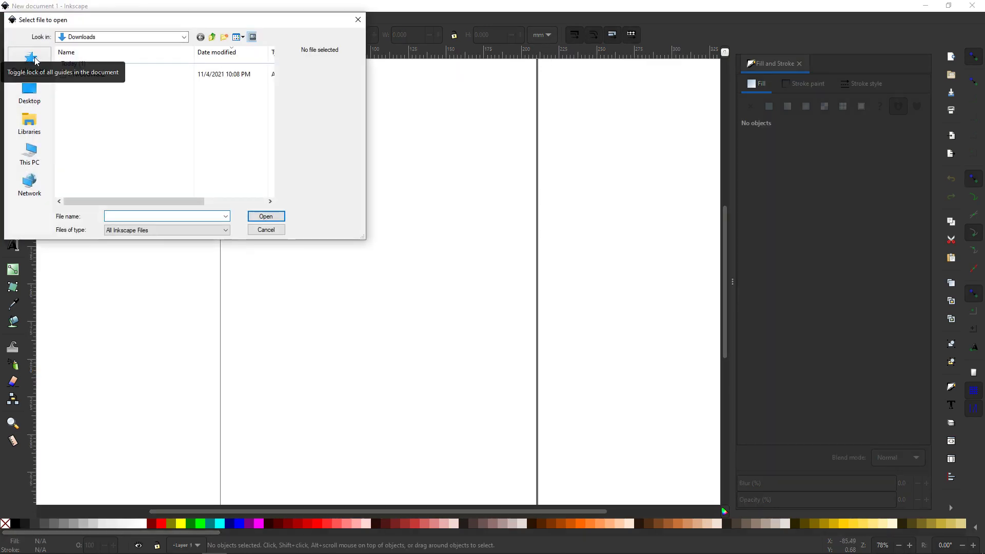
click(102, 38)
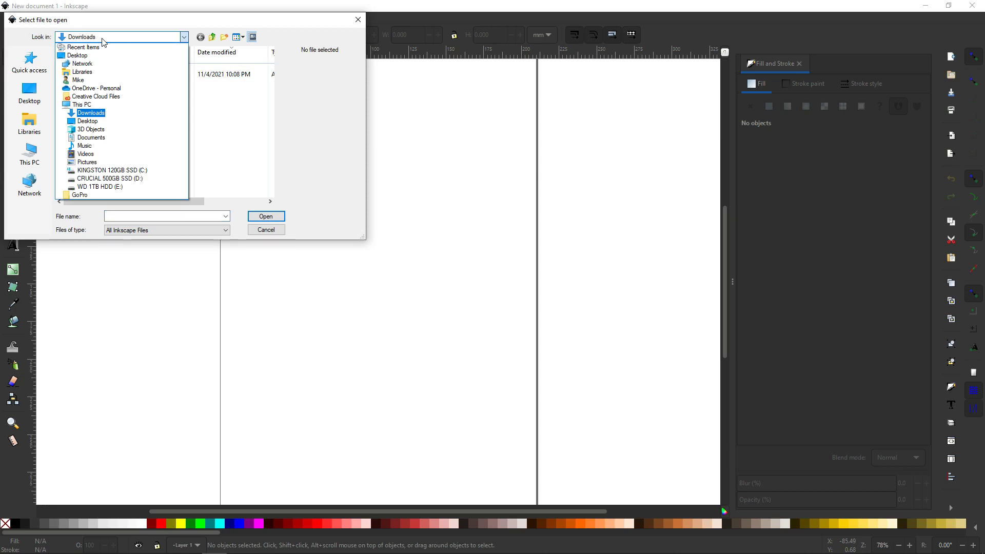
click(95, 114)
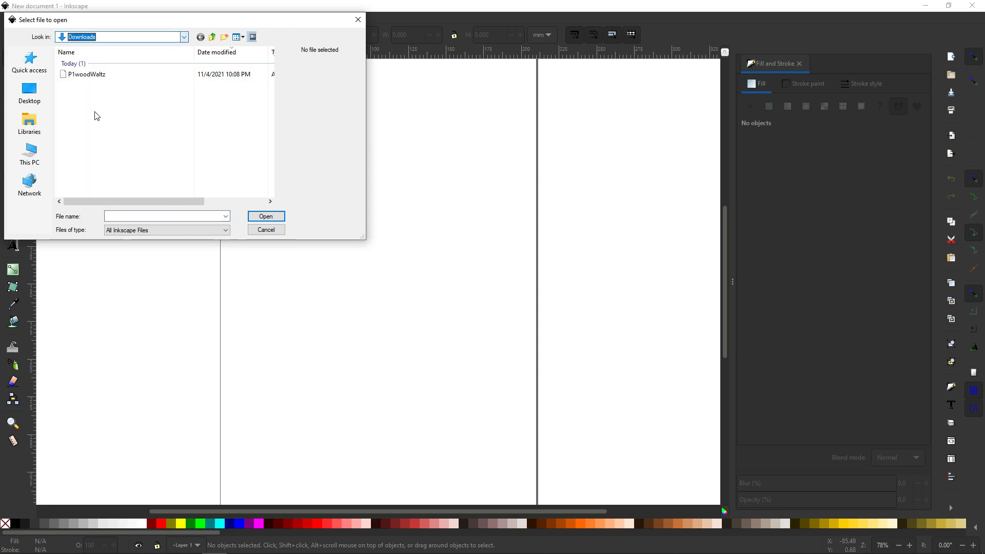
click(30, 62)
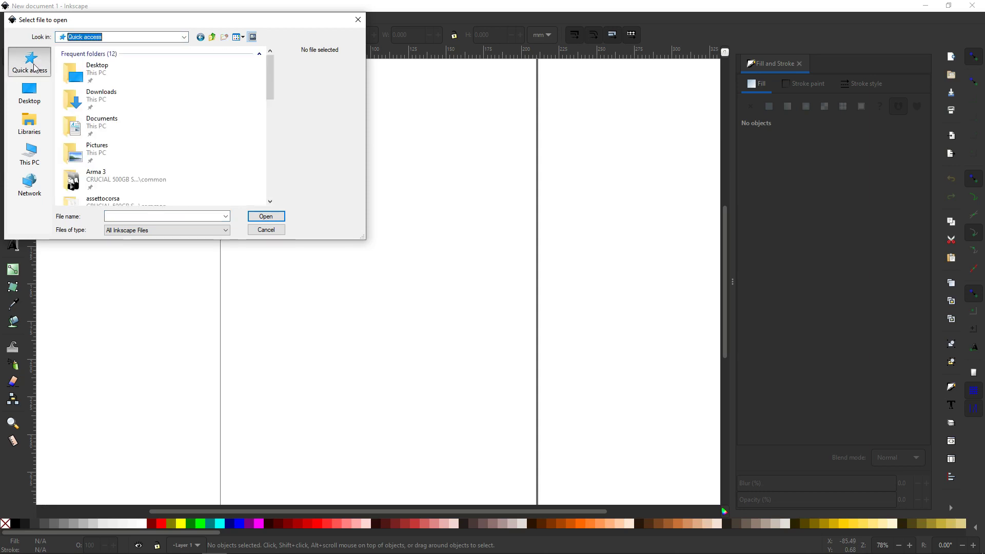
double_click(90, 98)
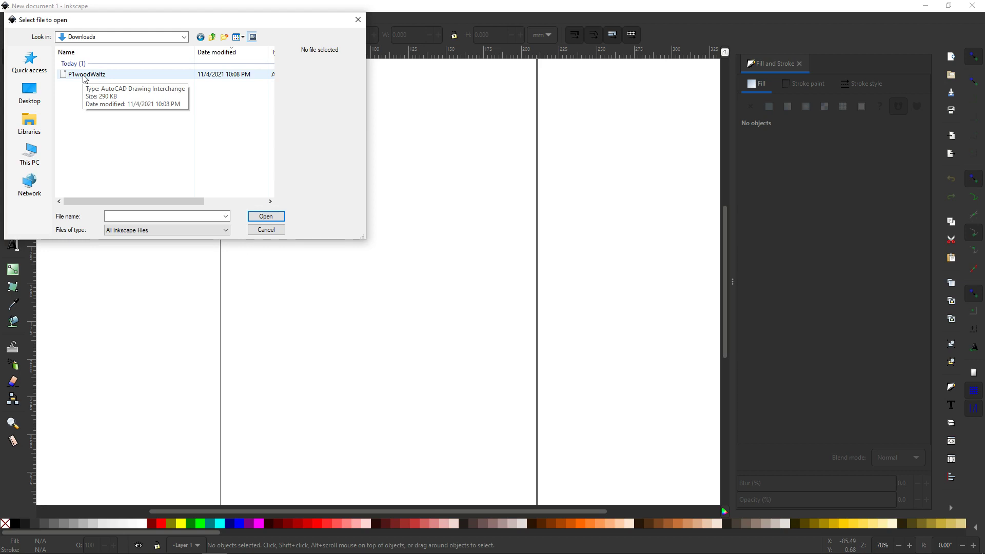
double_click(84, 74)
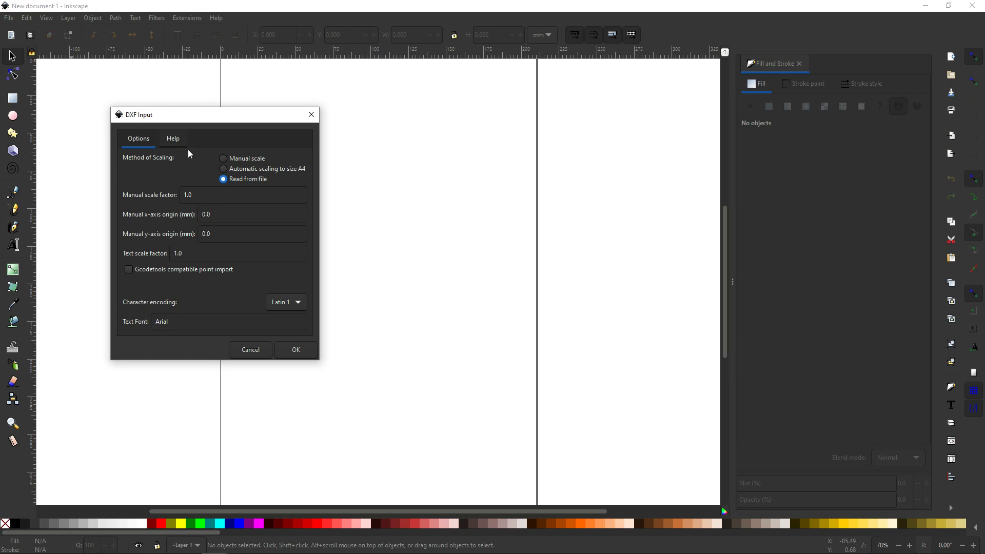
Step: Import the DXF with the scaling method set to Read from file
key(ctrl)
key(ctrl)
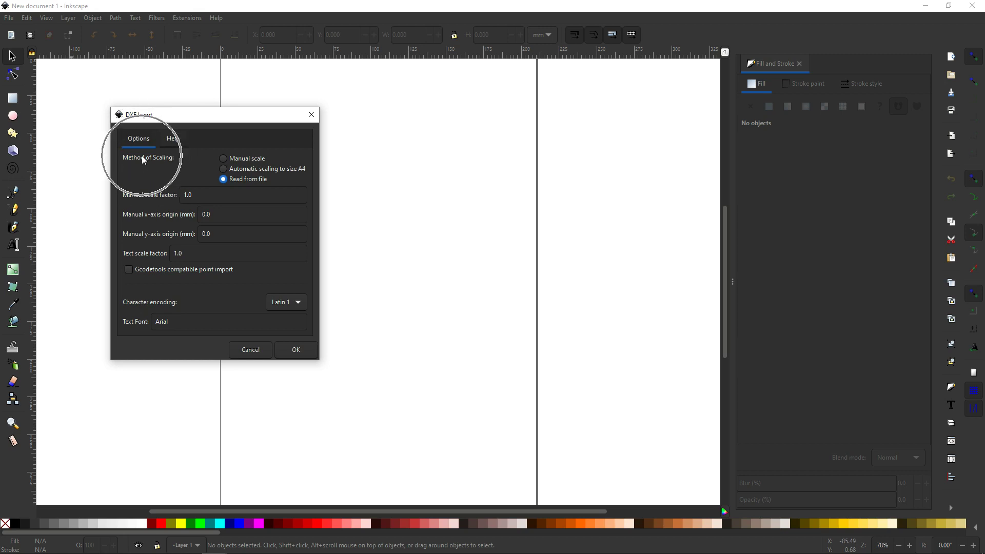
click(224, 179)
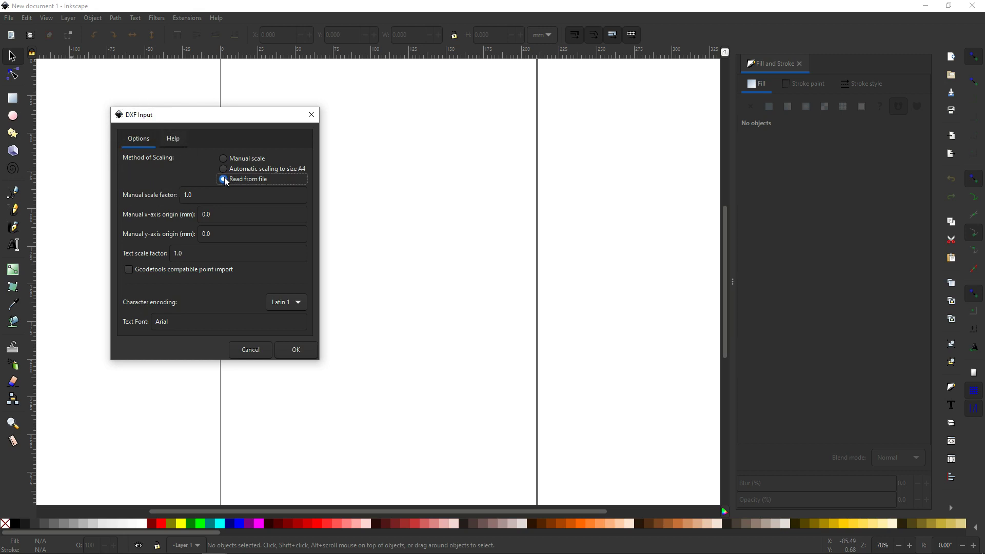
click(230, 160)
key(ctrl)
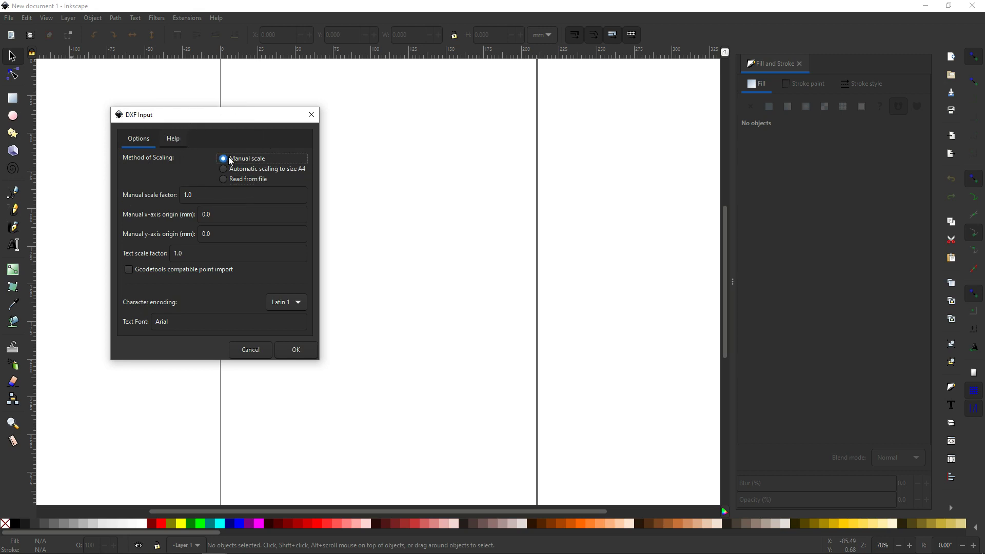
key(ctrl)
click(224, 180)
key(ctrl)
key(ctrl)
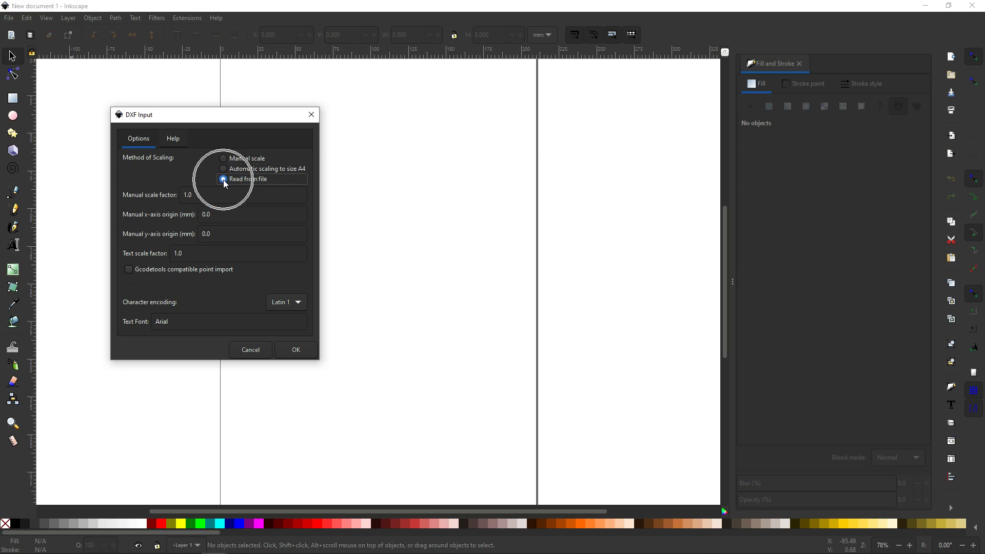
click(296, 350)
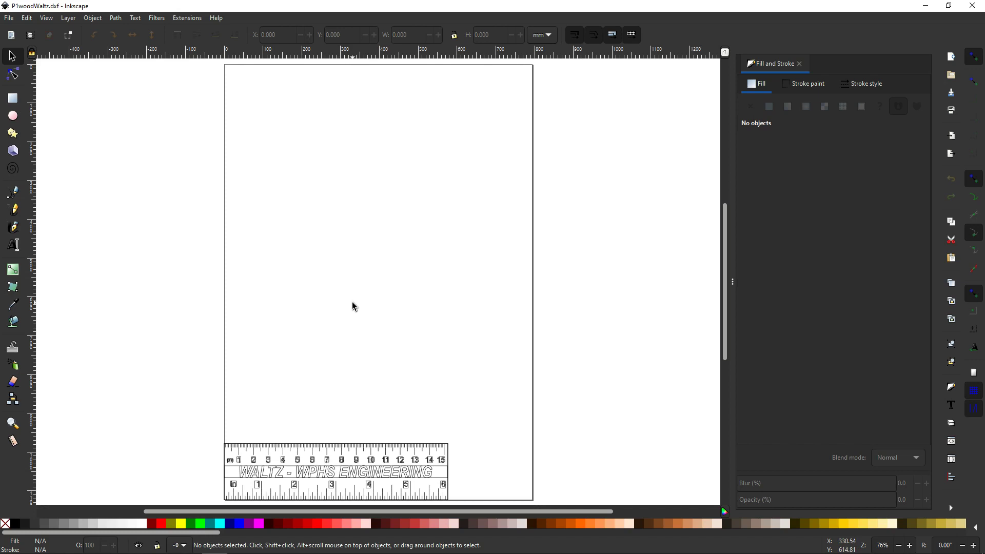
Step: Examine the imported ruler drawing at the bottom of the page, both up close and in relation to the page
drag(352, 306, 370, 270)
drag(317, 246, 382, 155)
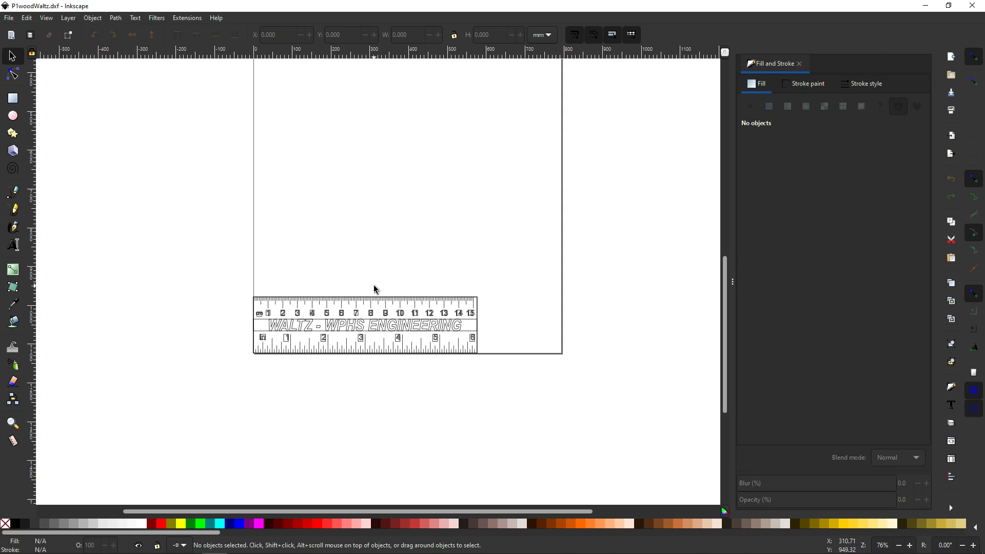
scroll(374, 288, down, 8)
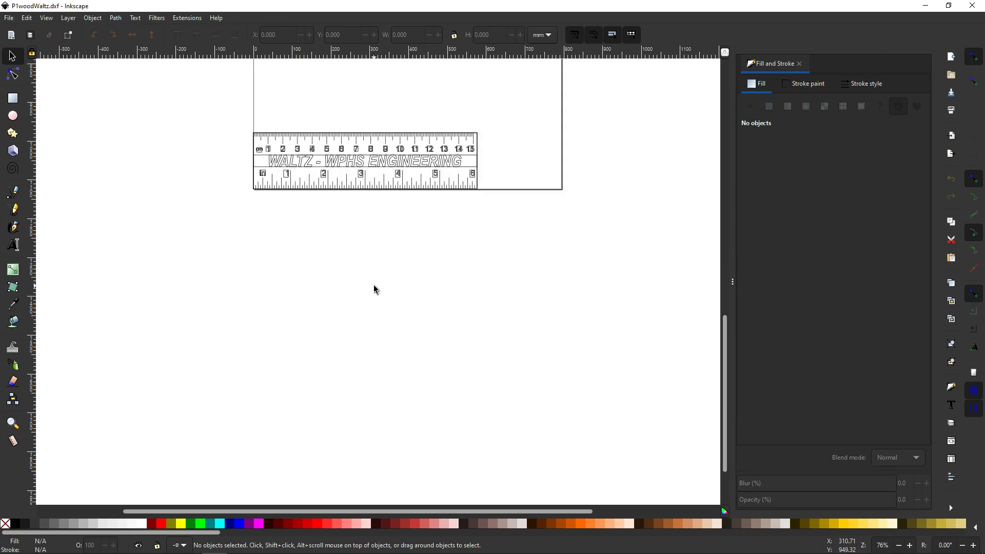
scroll(374, 289, up, 8)
scroll(374, 289, down, 8)
scroll(374, 289, up, 12)
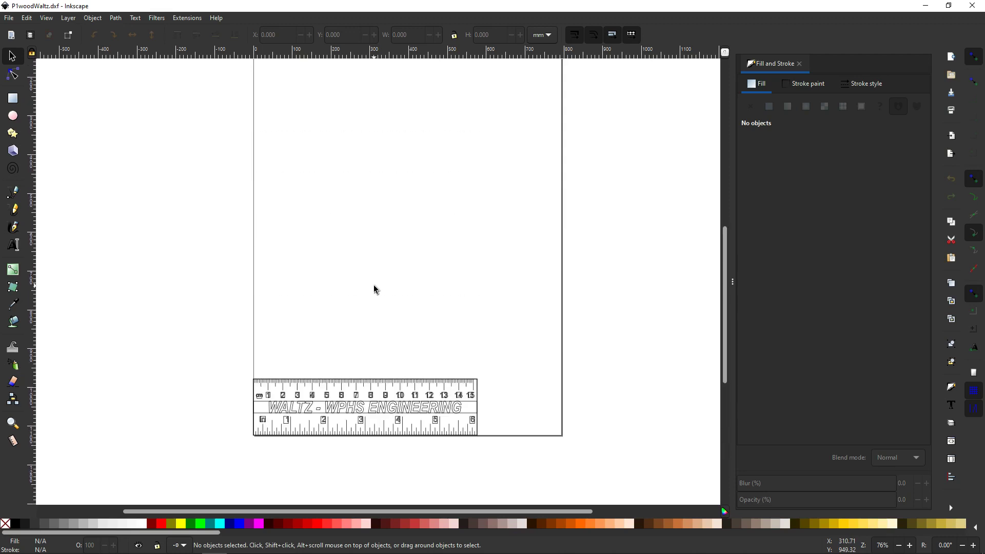
scroll(374, 288, down, 6)
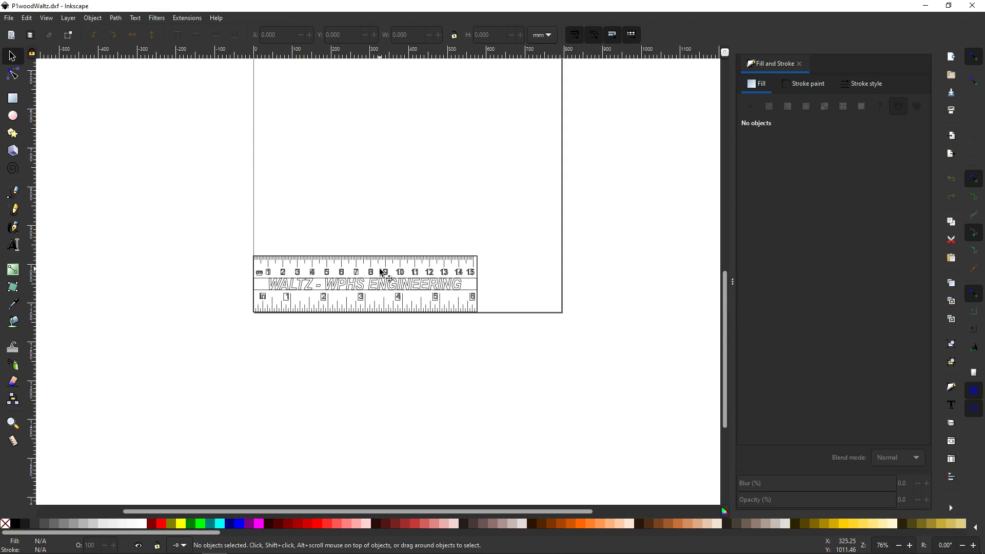
scroll(378, 288, up, 5)
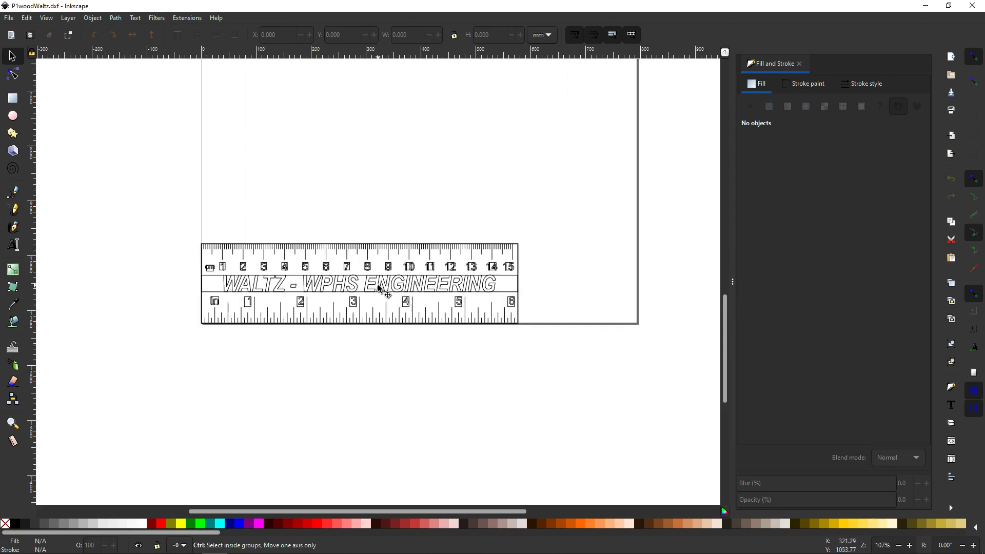
scroll(378, 289, down, 4)
scroll(378, 289, down, 1)
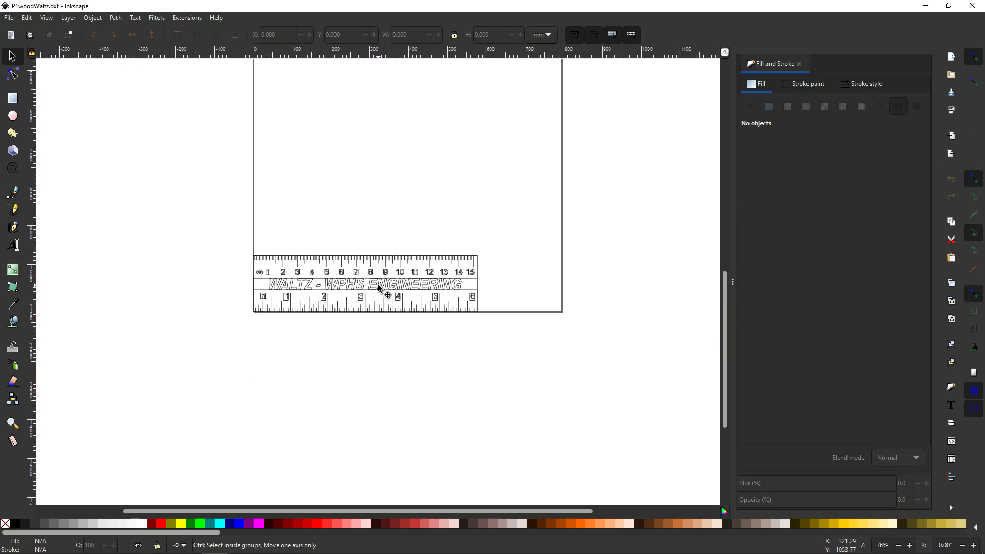
scroll(378, 288, up, 1)
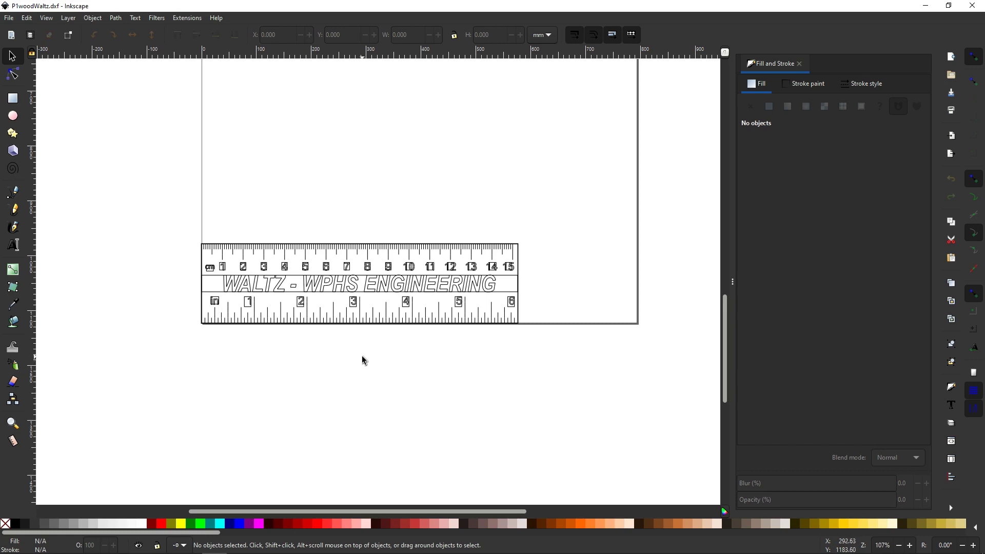
drag(146, 207, 575, 414)
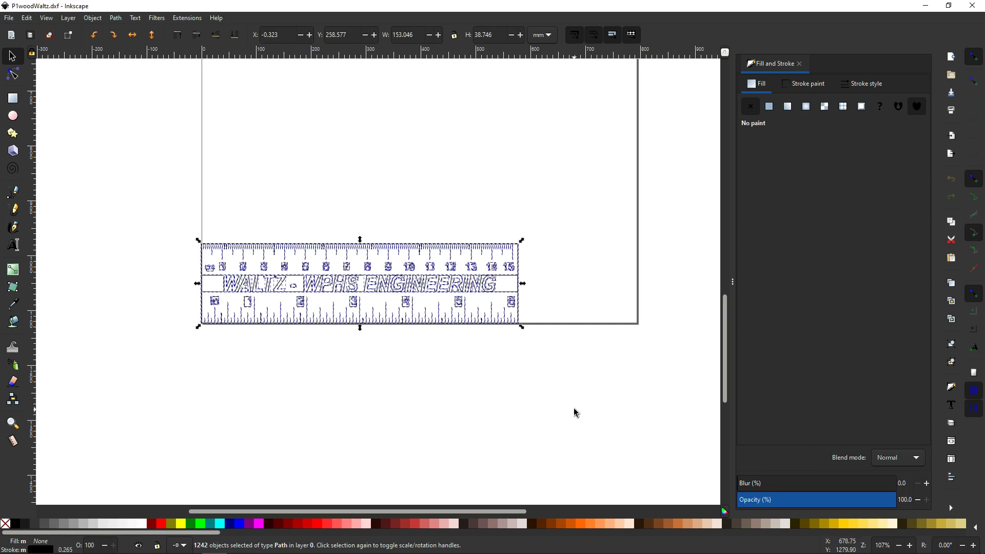
click(544, 396)
mouse_move(174, 214)
mouse_down()
mouse_move(217, 246)
mouse_move(584, 386)
mouse_up()
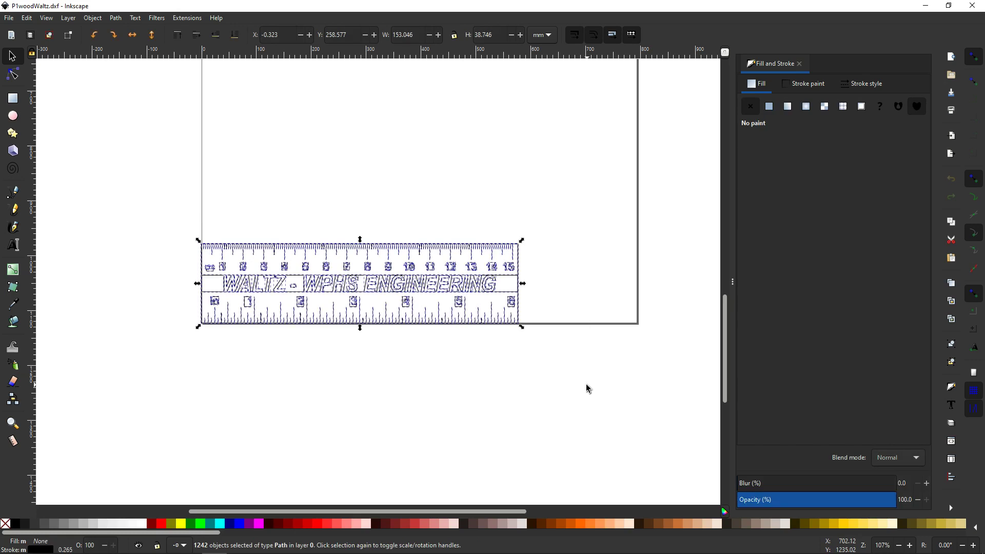
click(464, 396)
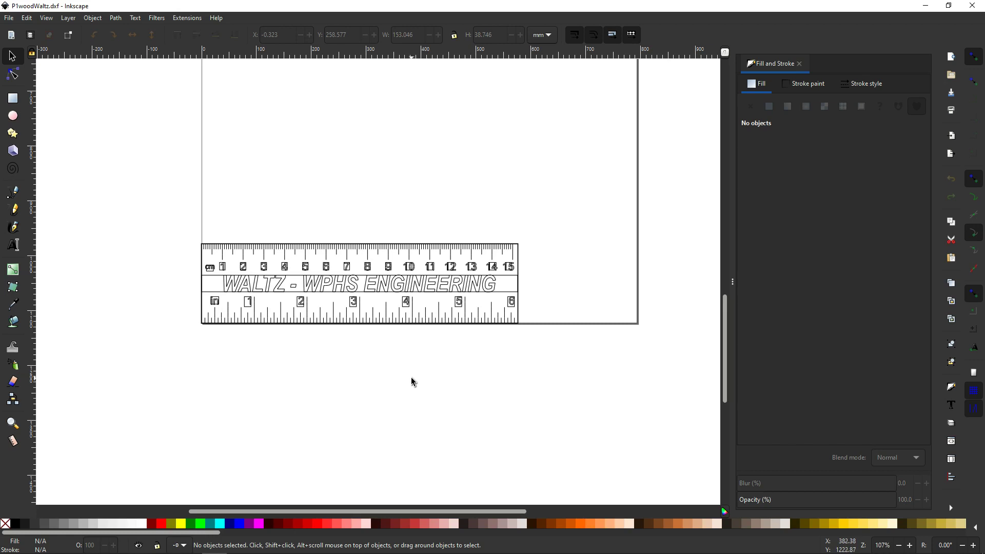
Step: Select all the ruler paths and nudge them just inside the page's lower-left corner, to about X 0.206 mm and Y 258.048 mm
key(ctrl+a)
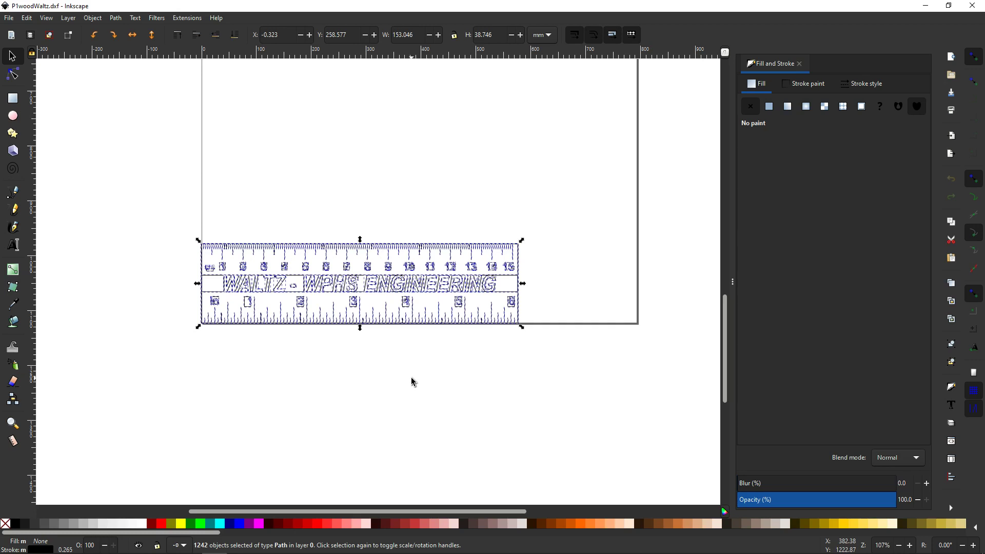
key(Up)
key(Up)
key(Up)
key(Up)
key(Up)
key(Up)
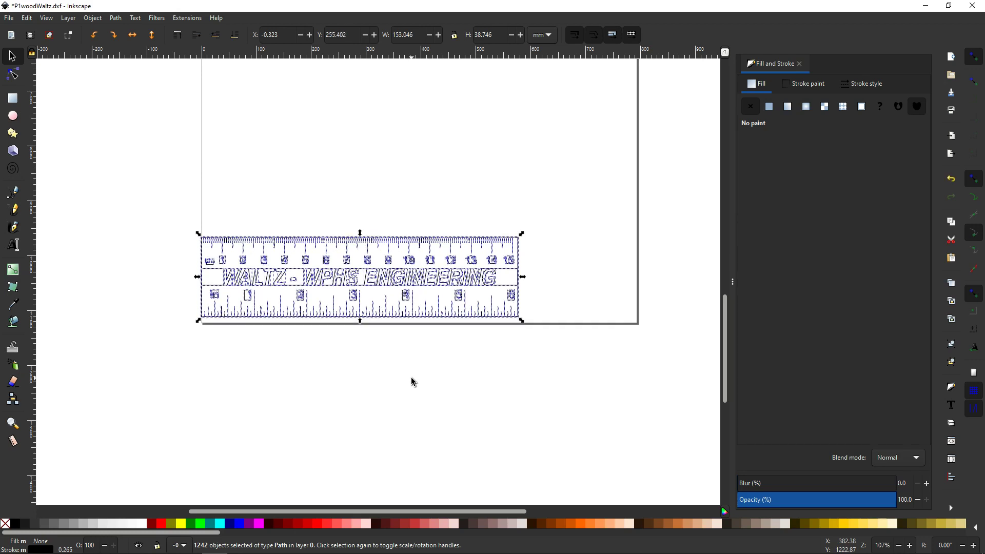
key(Right)
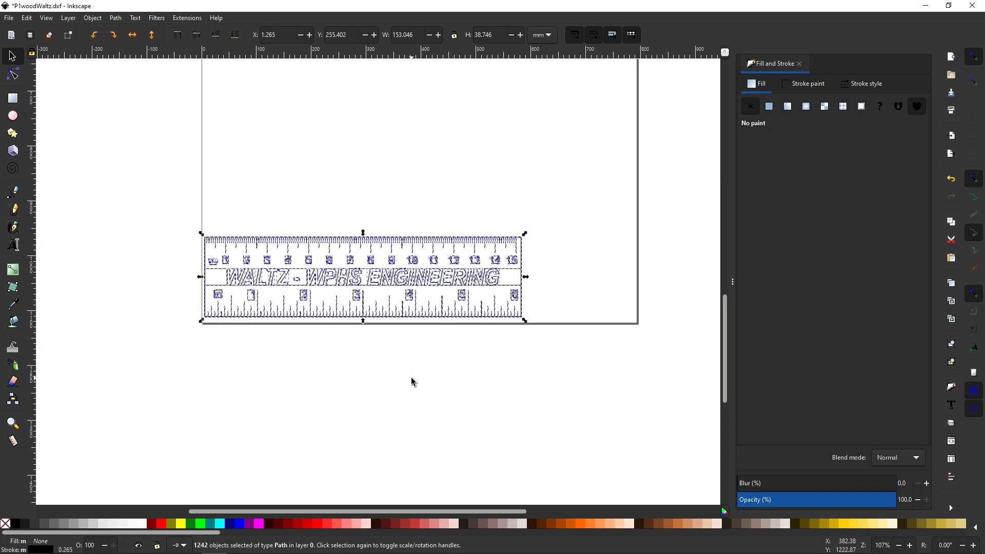
key(Down)
key(Down)
key(Down)
key(Down)
key(Down)
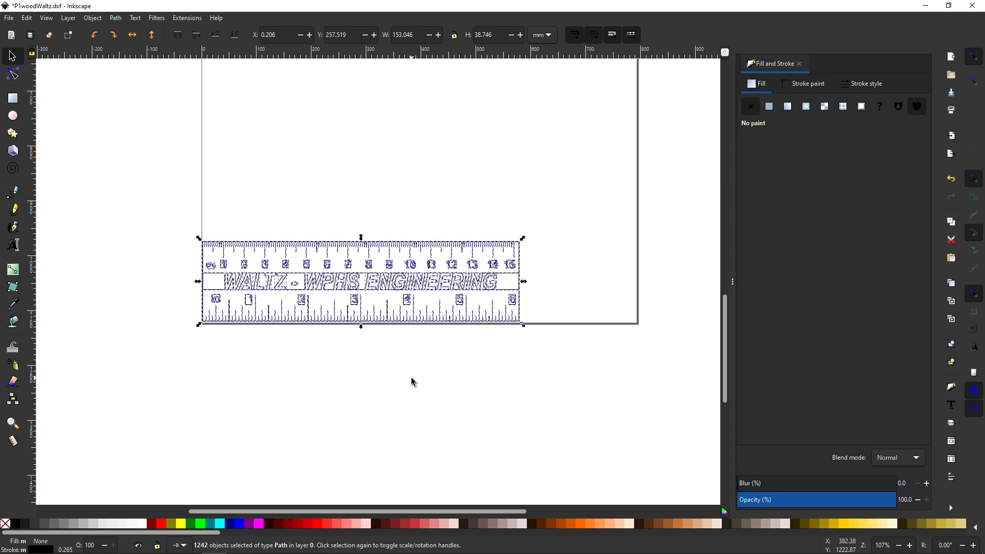
key(shift)
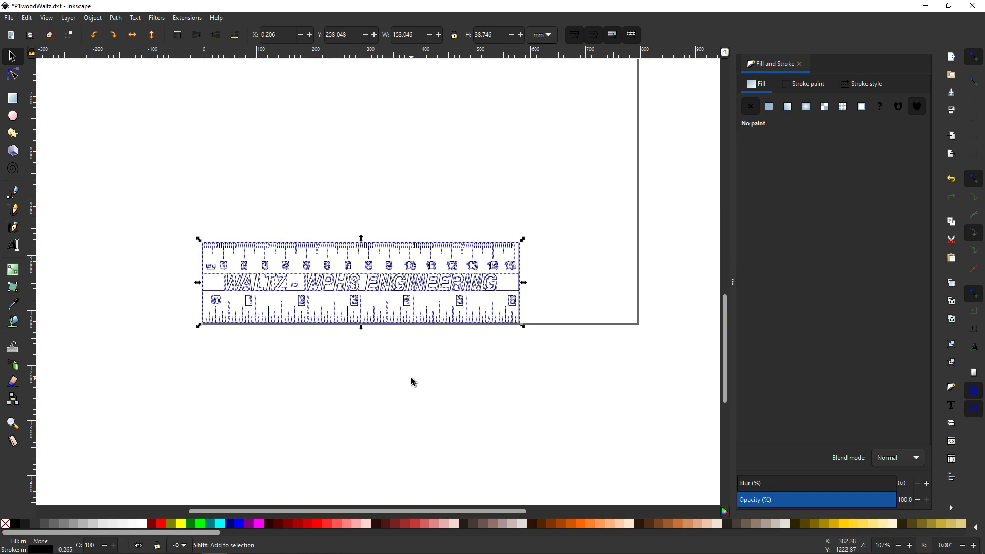
Step: Move the selected ruler paths up and inward from the page's lower-left corner to X 10.790 mm and Y 252.756 mm
key(shift+Up)
key(shift+Up)
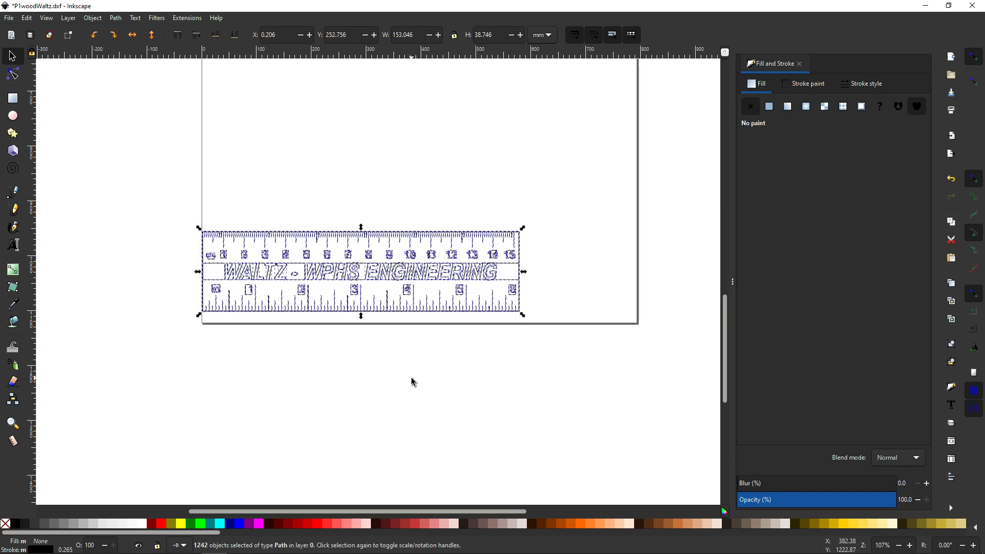
key(shift+Up)
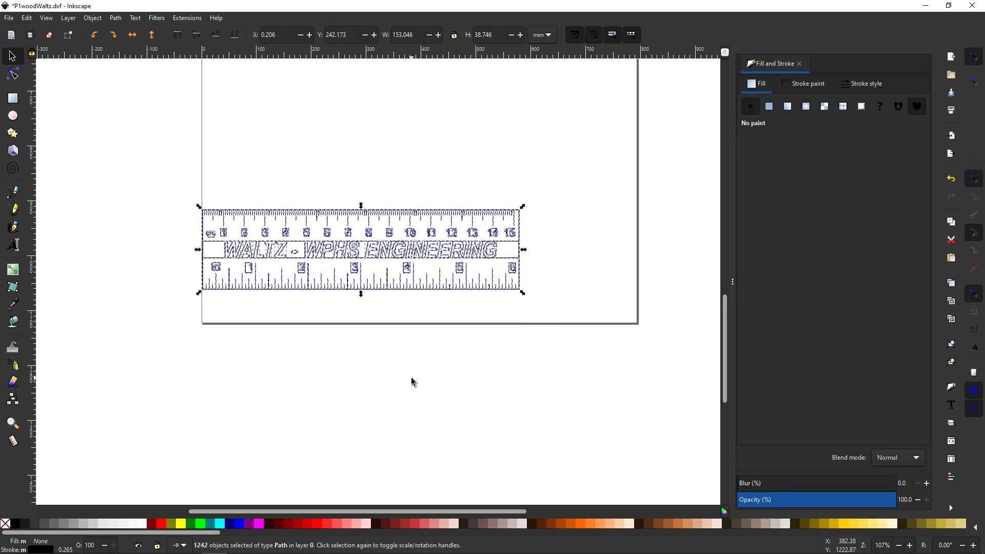
key(shift+Down)
key(shift+Down)
key(shift+Right)
key(shift+Right)
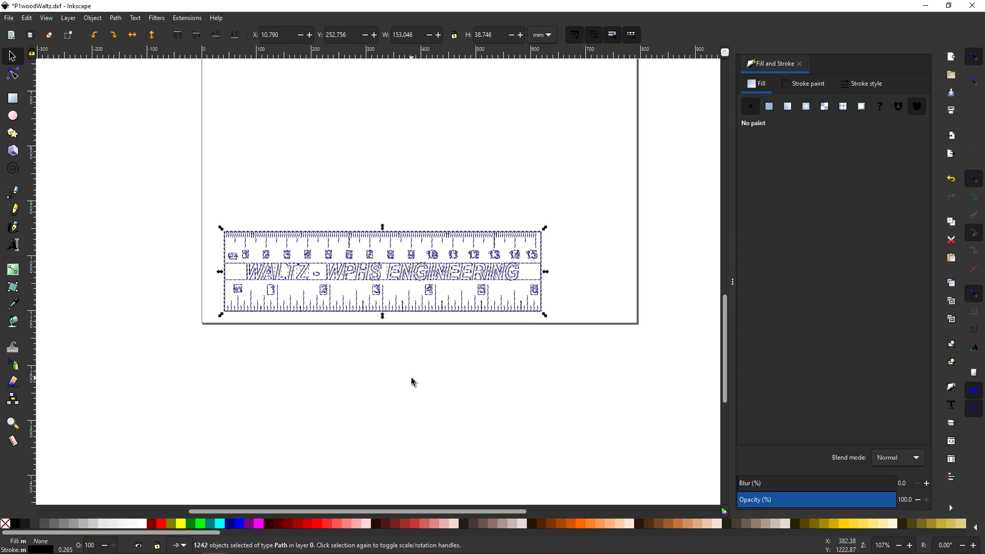
Step: Nudge the ruler slightly left in fine increments, return it to X 10.790 mm, and deselect it
key(alt)
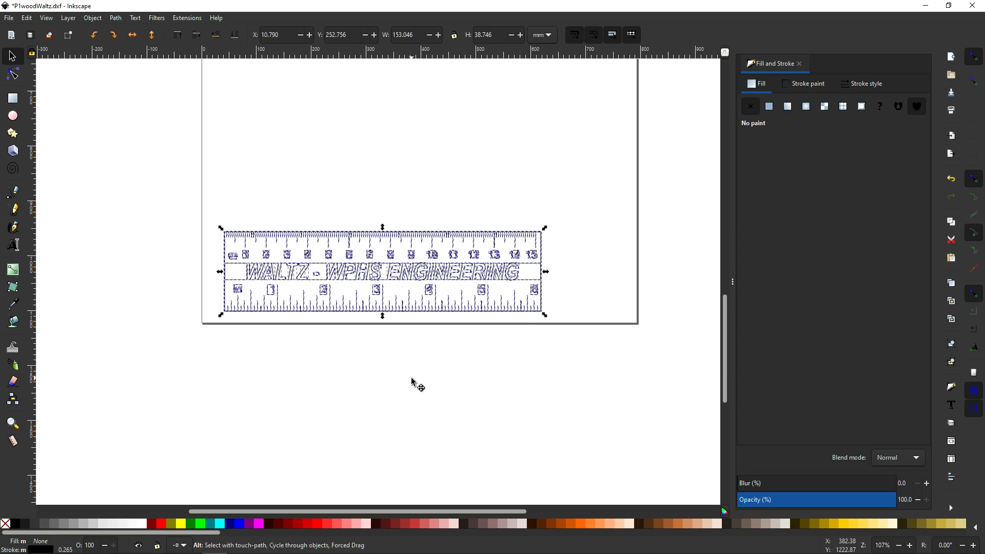
key(alt+Left)
key(alt+Left)
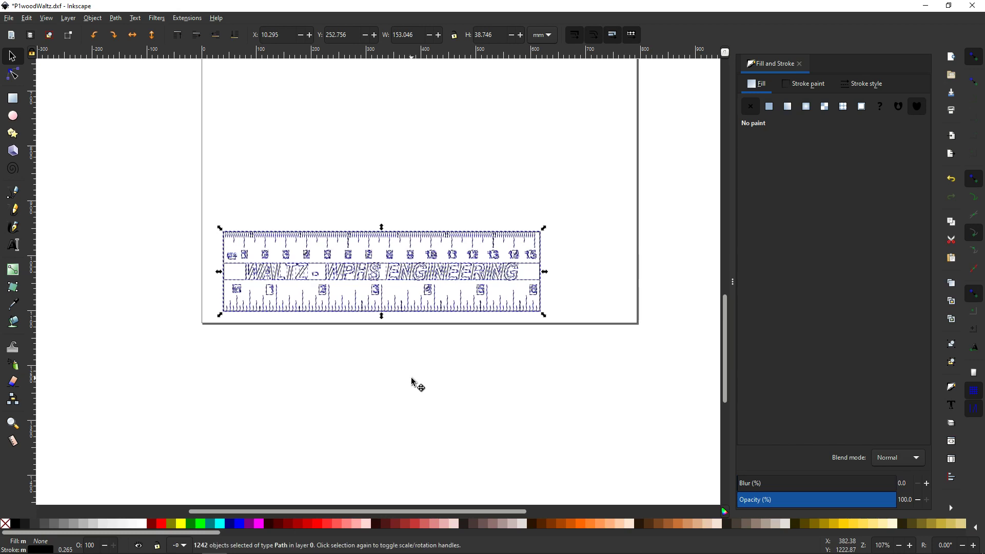
key(alt+Right)
key(alt+Right)
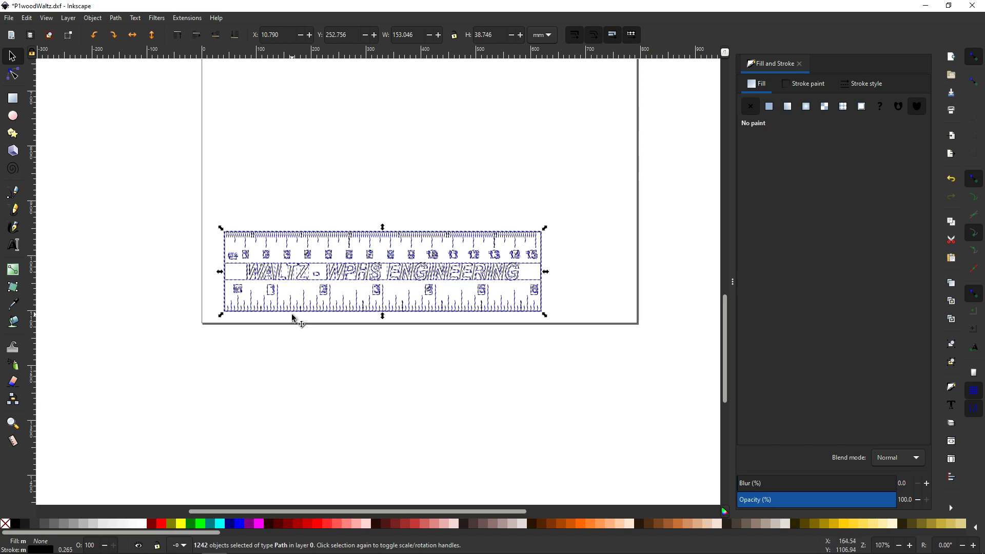
click(300, 349)
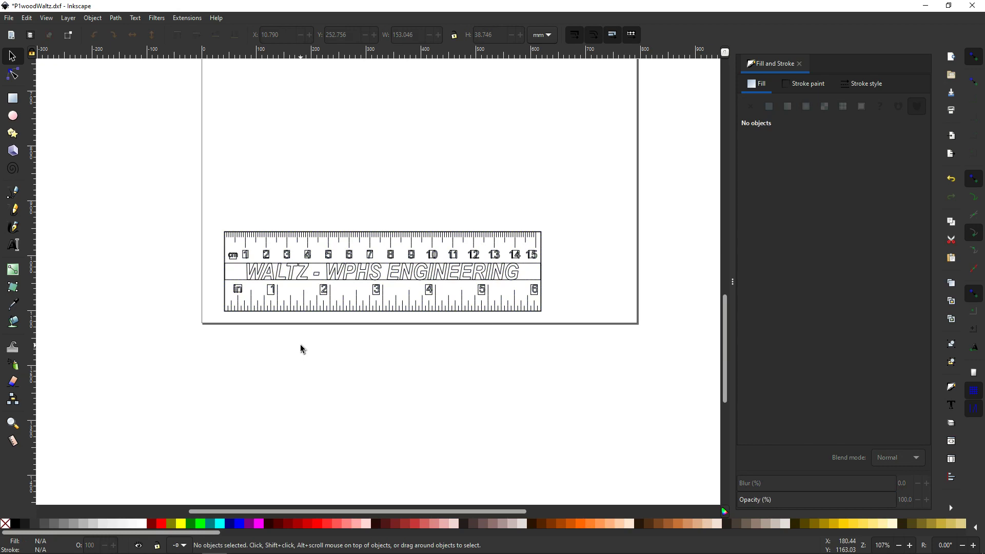
Step: Close the Fill and Stroke dialog to give the ruler drawing more canvas space
scroll(298, 290, down, 2)
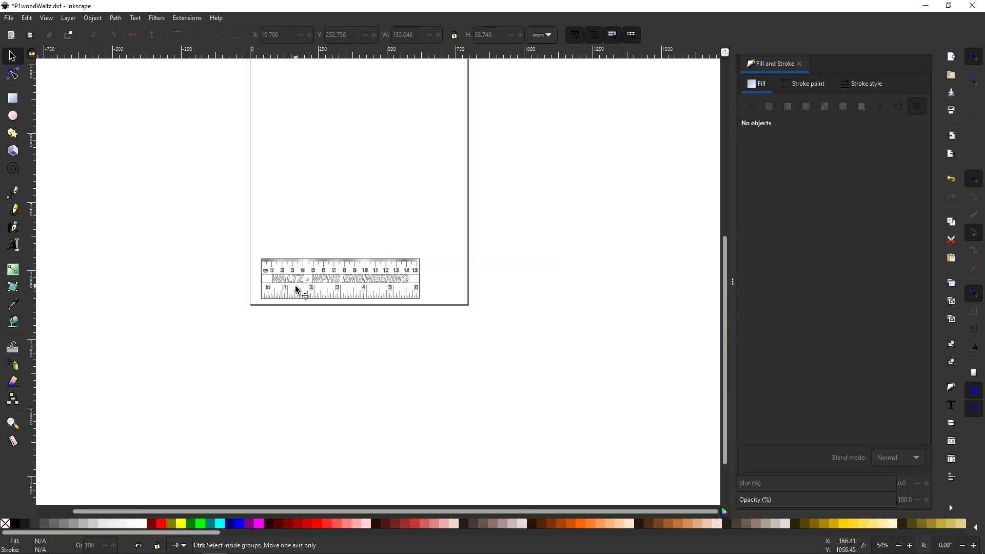
scroll(295, 290, up, 3)
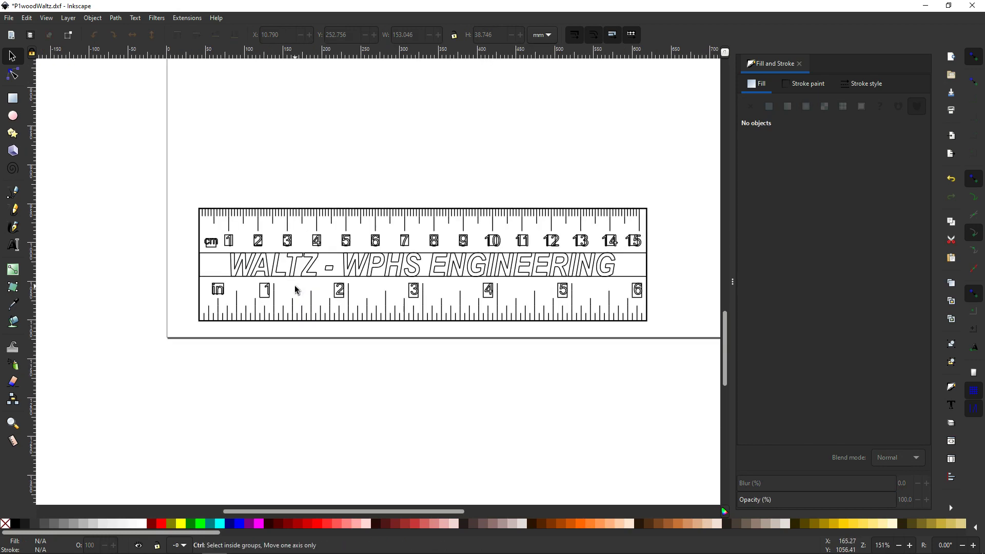
scroll(374, 371, up, 2)
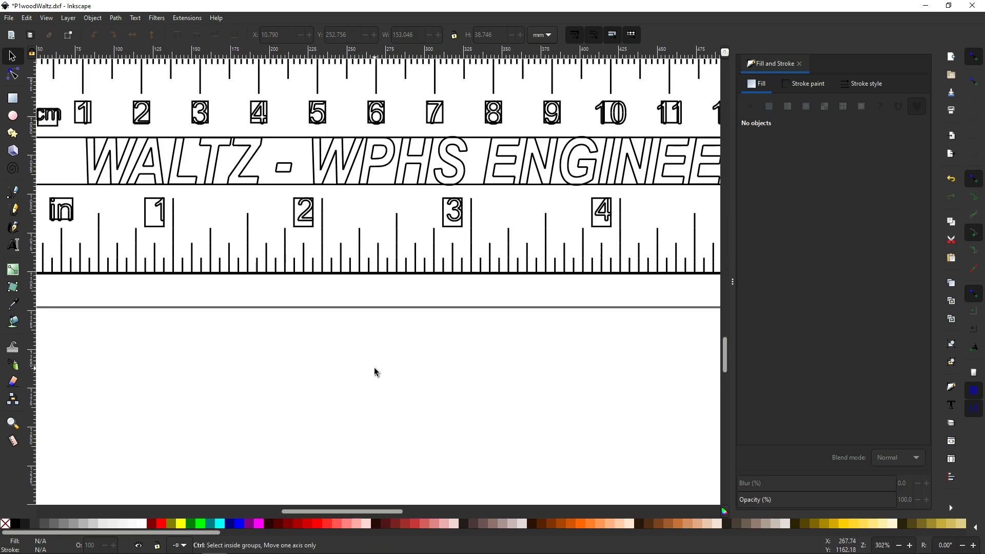
scroll(377, 373, down, 2)
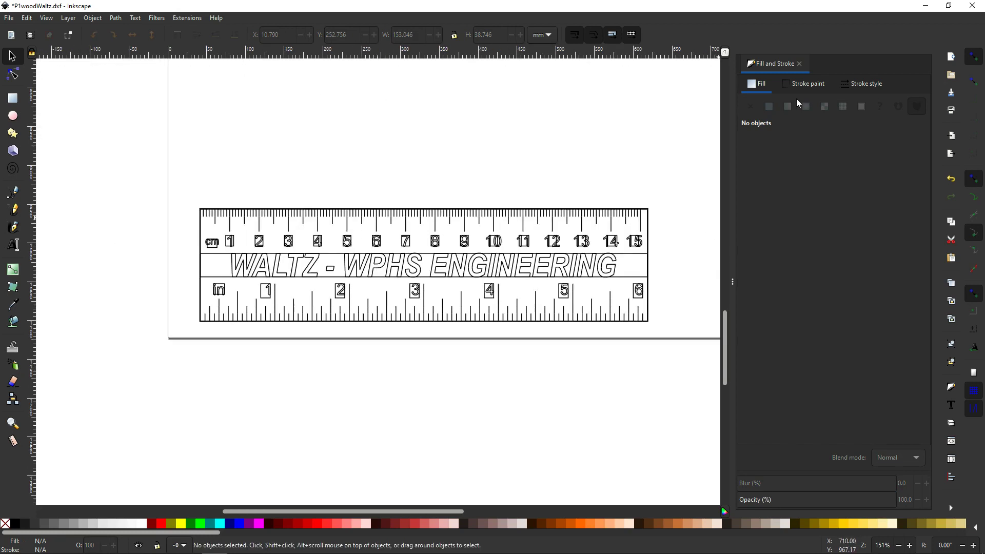
scroll(444, 356, right, 2)
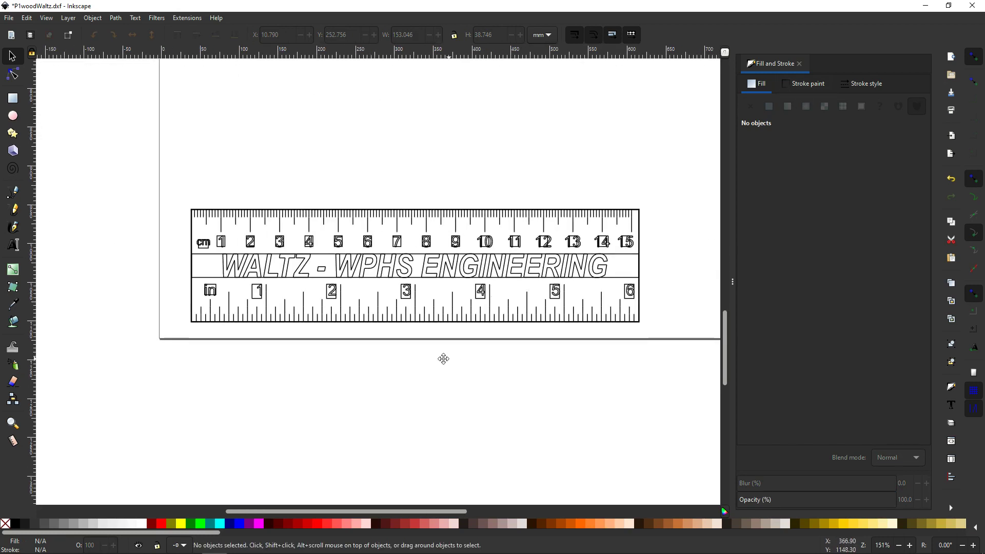
click(800, 65)
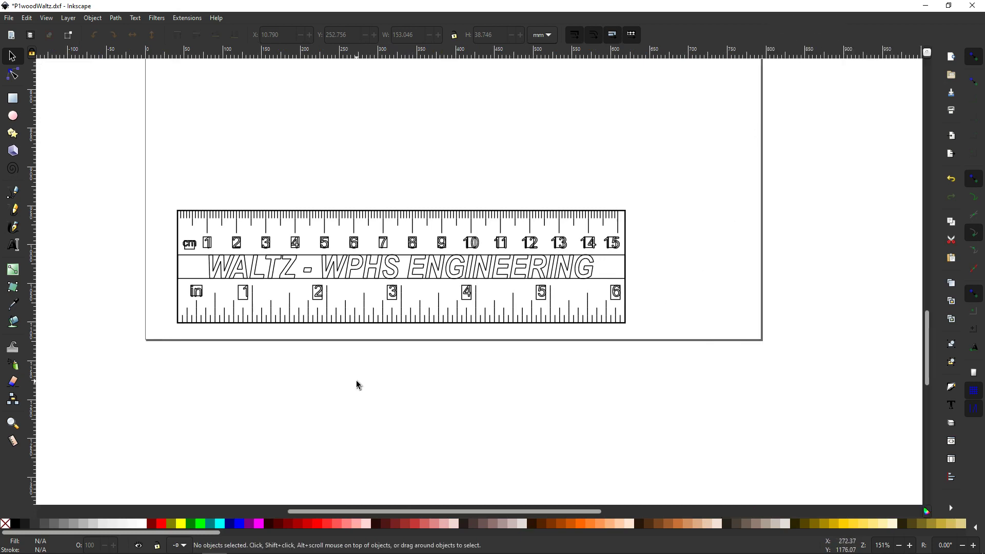
Step: Delete the rectangles around the cm label and the numerals 1 and 2 on the centimetre scale
scroll(349, 383, up, 2)
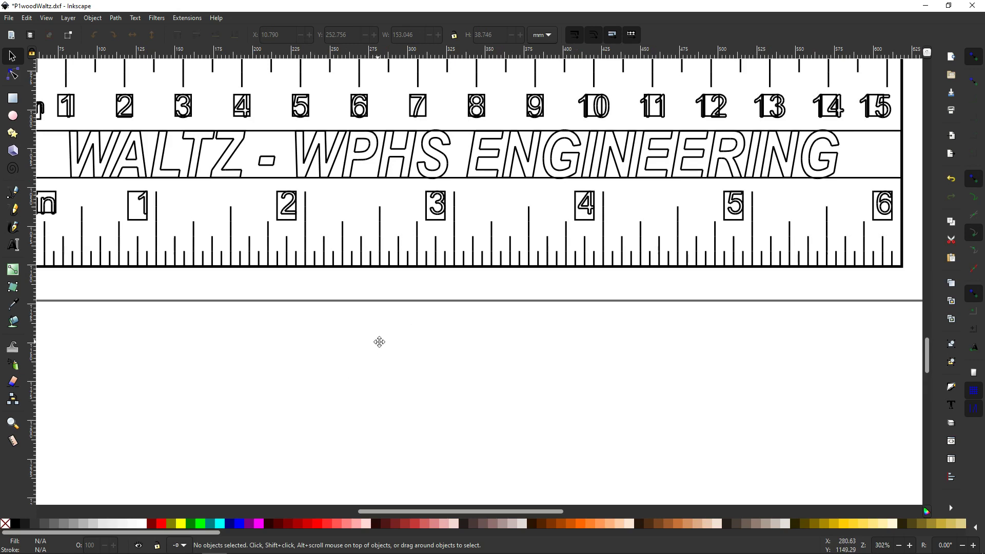
drag(378, 340, 419, 410)
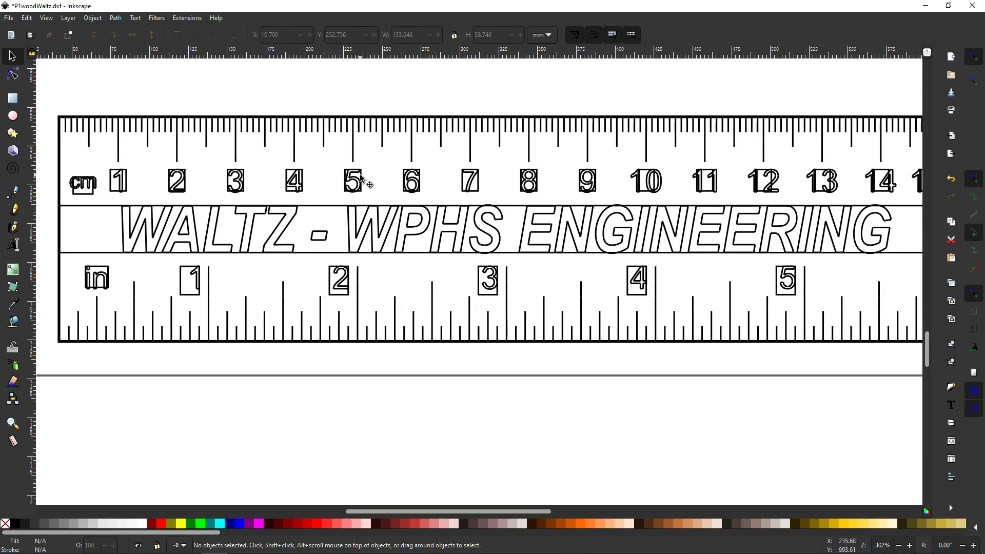
click(78, 196)
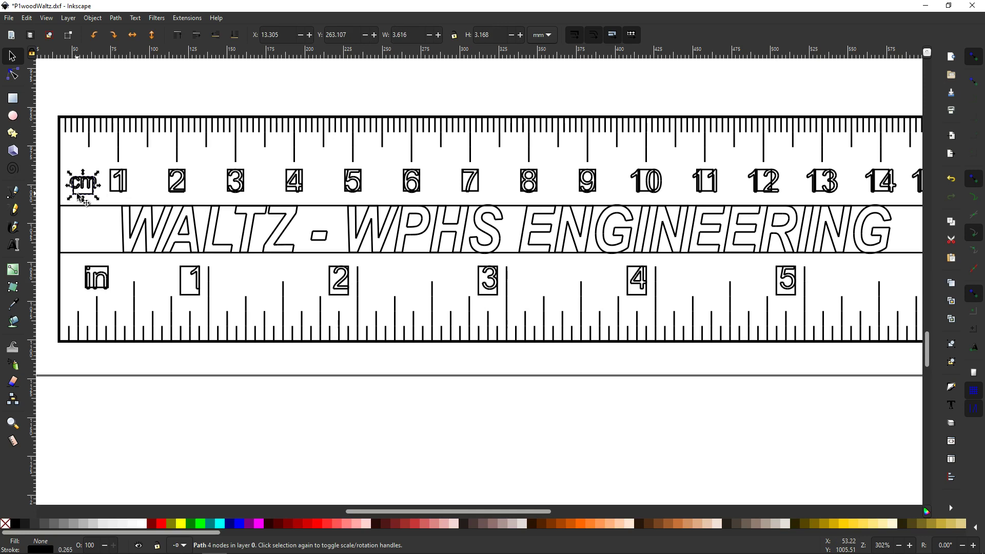
key(Escape)
click(113, 197)
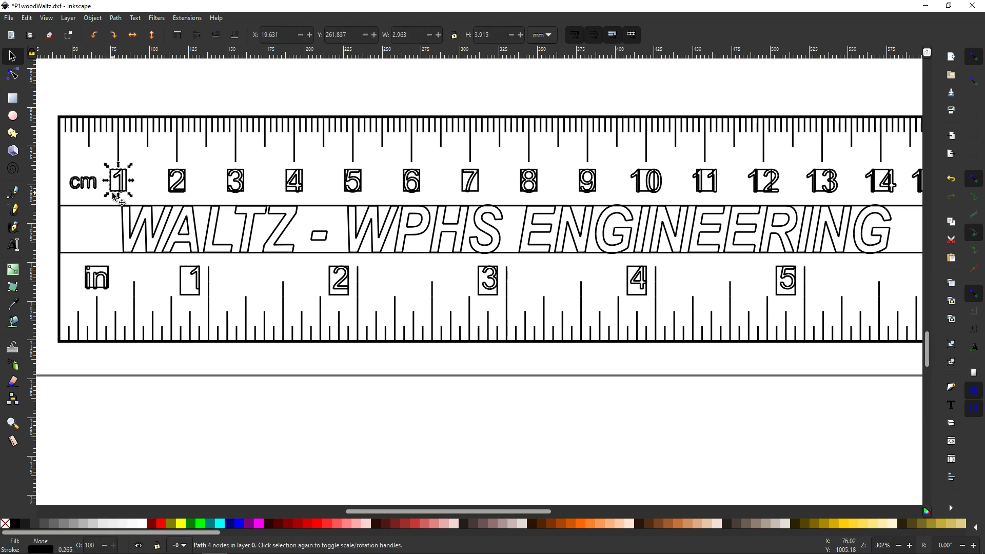
key(Escape)
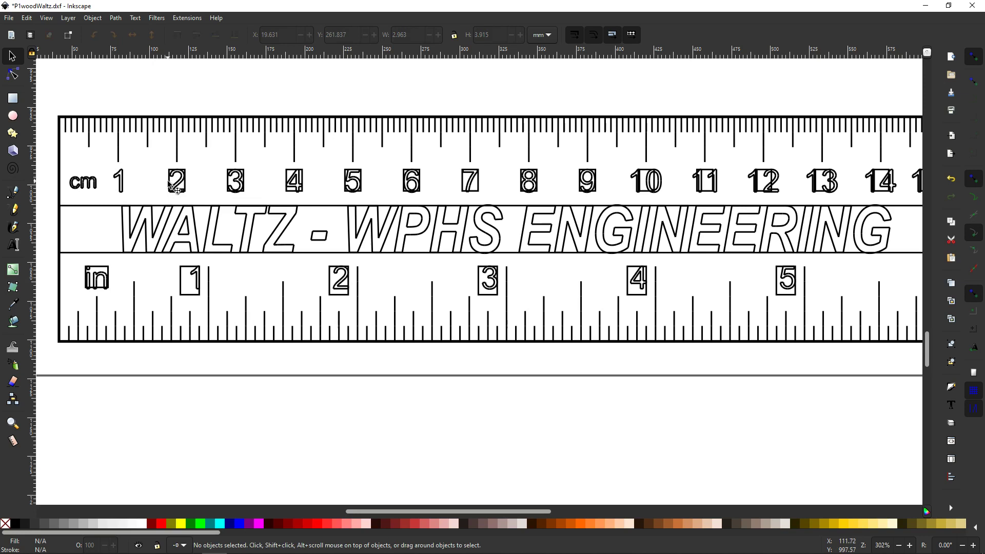
click(169, 183)
key(Escape)
Step: Delete the rectangles around the numerals 3, 4, 5 and 6 on the centimetre scale, keeping the numeral outlines
click(232, 170)
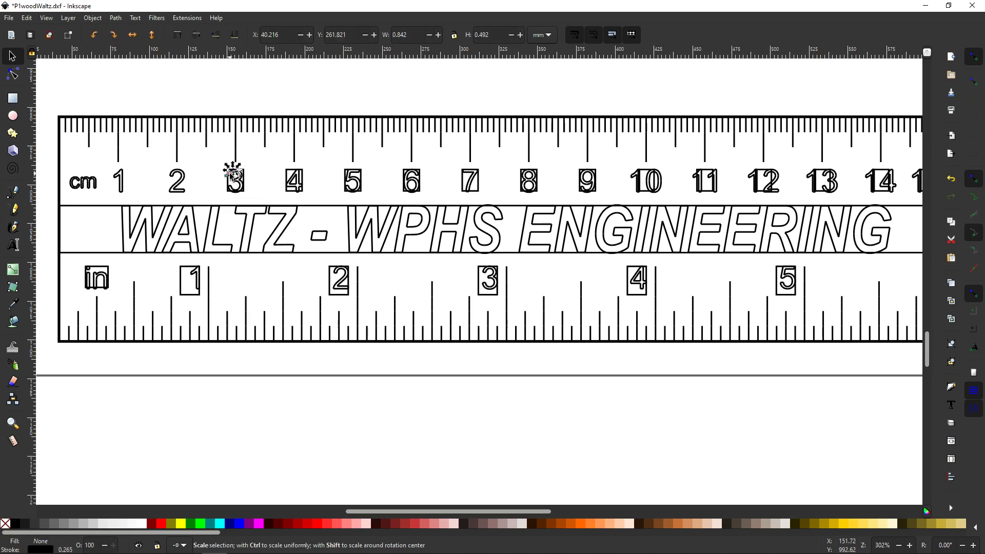
ctrl+scroll(233, 171, up, 1)
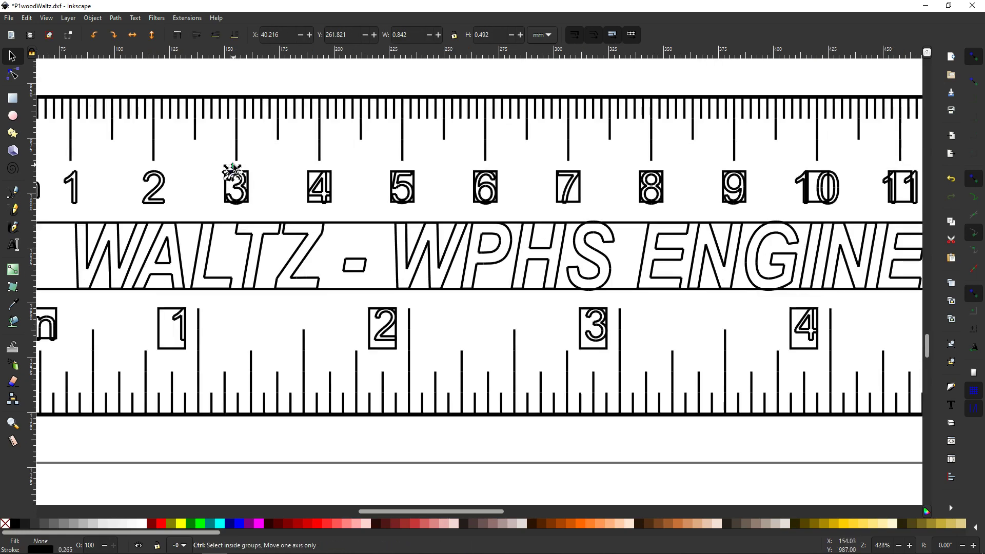
ctrl+scroll(229, 174, up, 8)
ctrl+scroll(227, 179, down, 6)
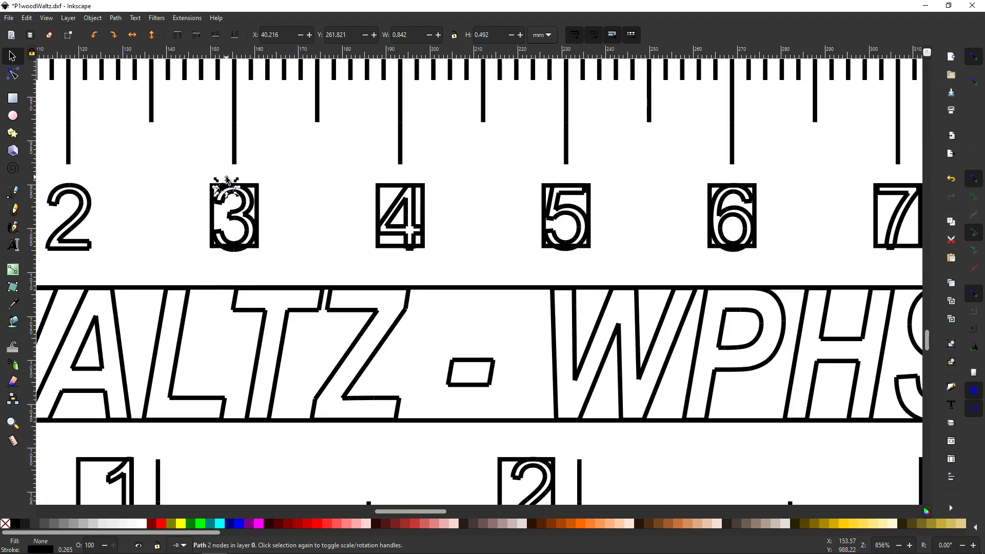
click(302, 197)
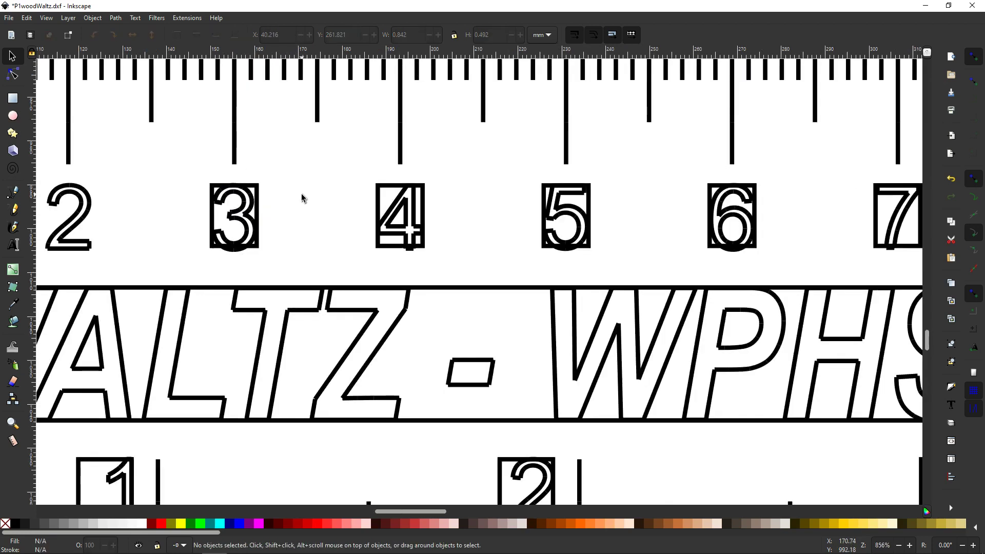
click(259, 195)
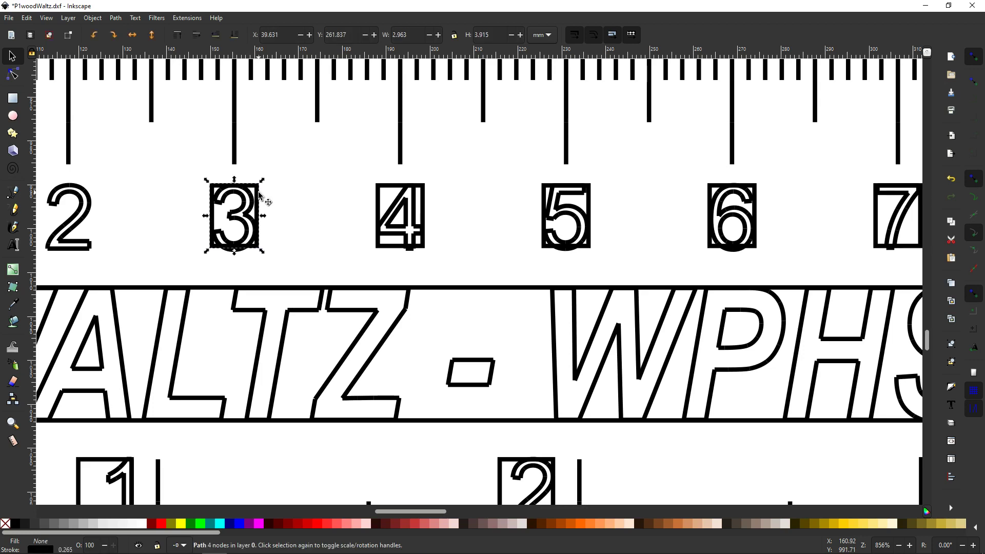
drag(259, 194, 711, 189)
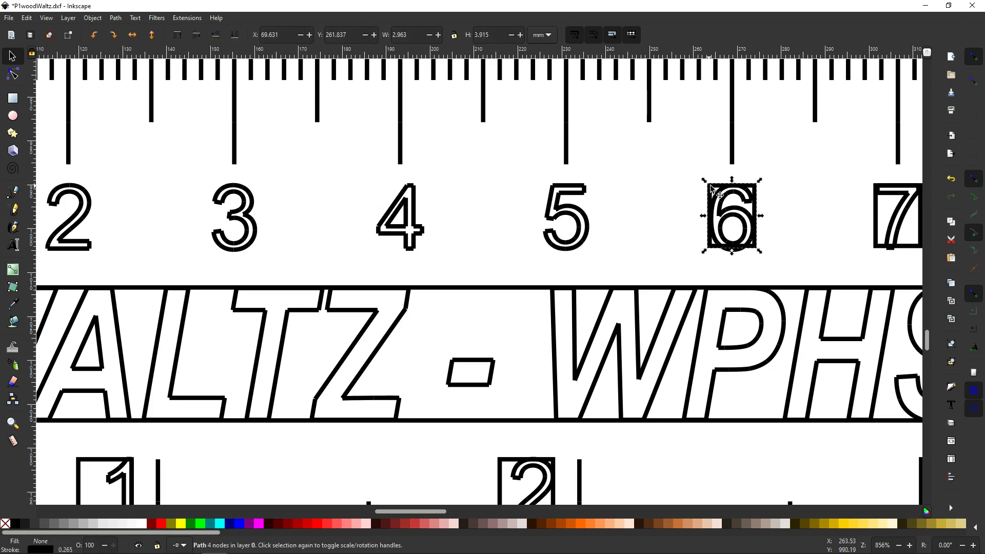
key(Delete)
Step: Delete the rectangles around the numerals 7 and 8 on the centimetre scale
drag(822, 220, 477, 227)
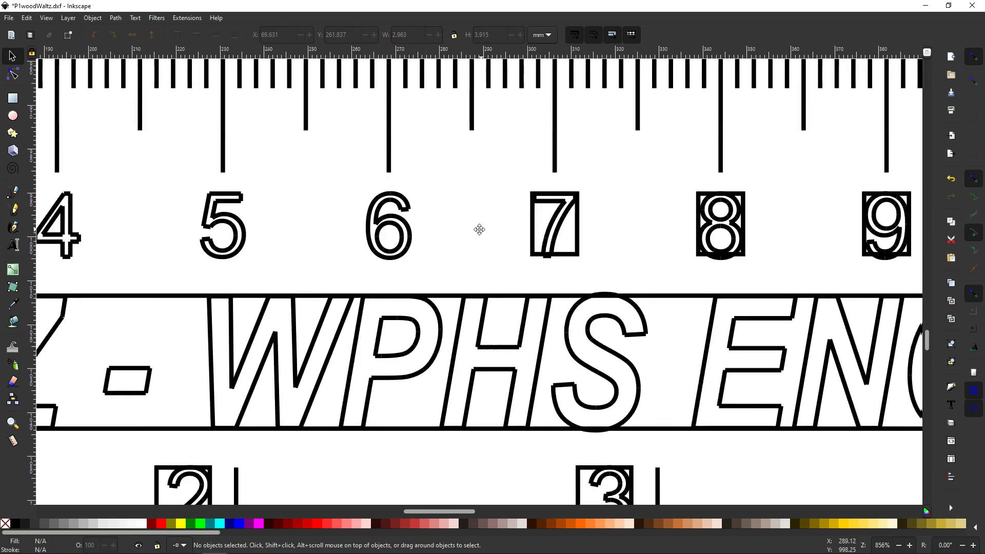
click(577, 233)
key(Delete)
click(698, 194)
key(Delete)
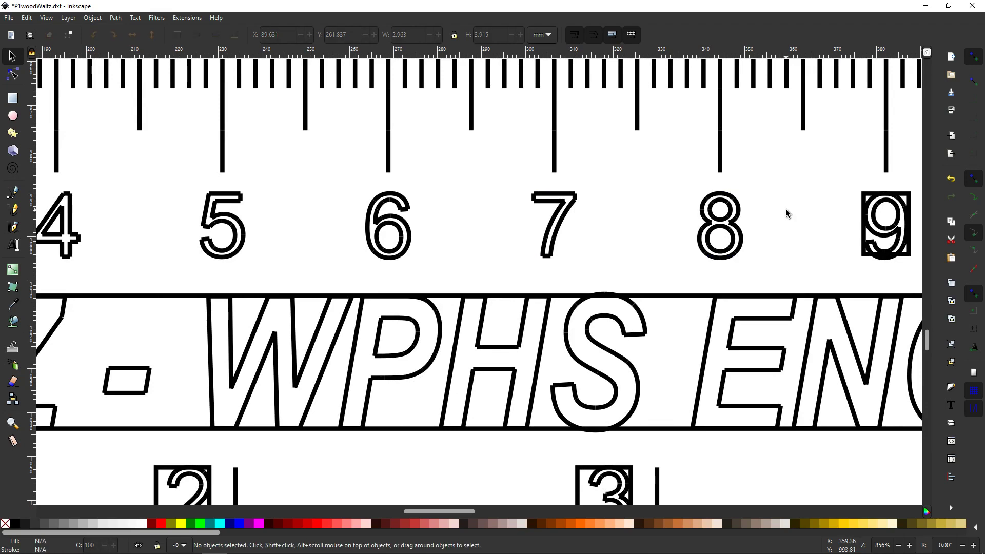
Step: Delete the rectangles around the numerals 9 and 10 on the centimetre scale
drag(788, 213, 402, 226)
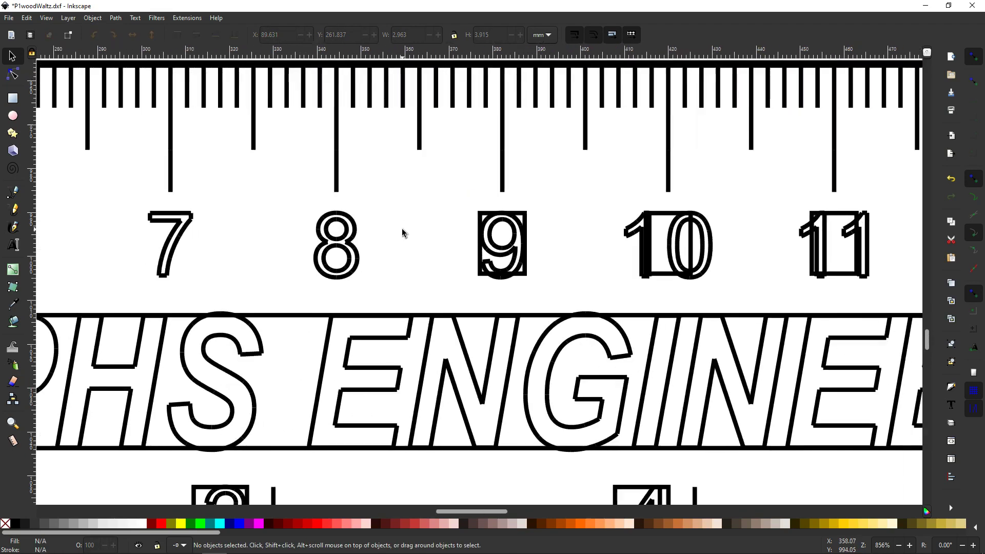
click(526, 214)
key(Delete)
click(665, 215)
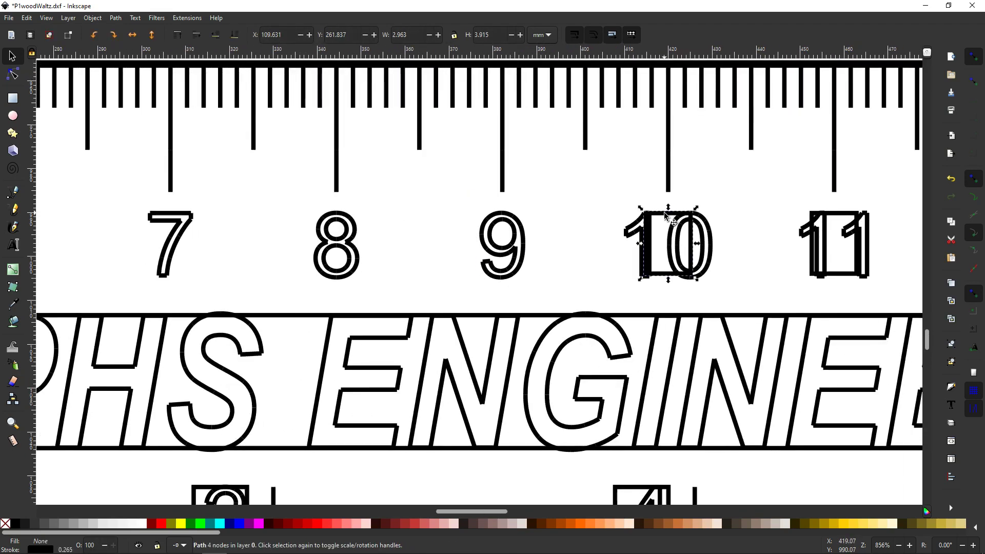
key(Delete)
Step: Delete the rectangles around the numerals 11 and 12 on the centimetre scale
drag(836, 213, 559, 210)
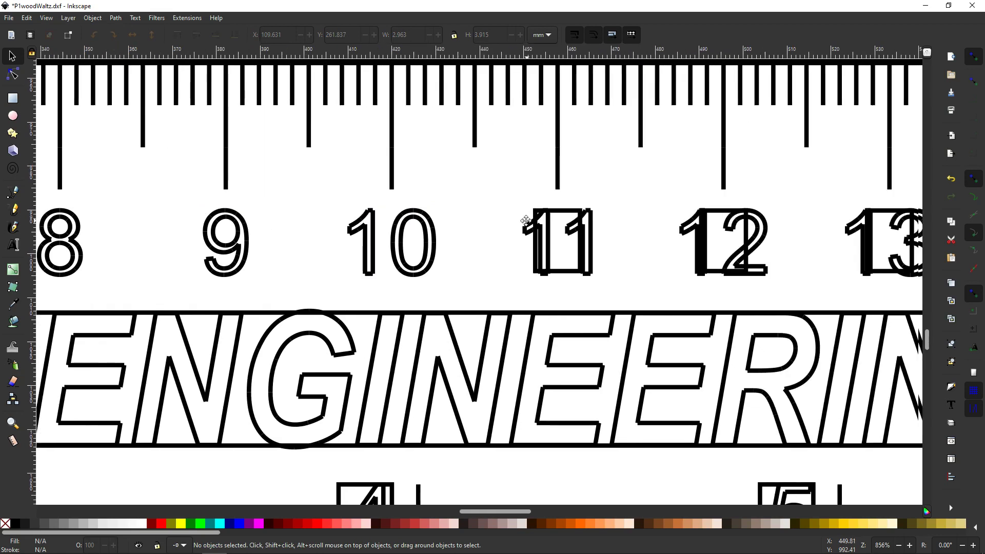
click(560, 211)
key(Delete)
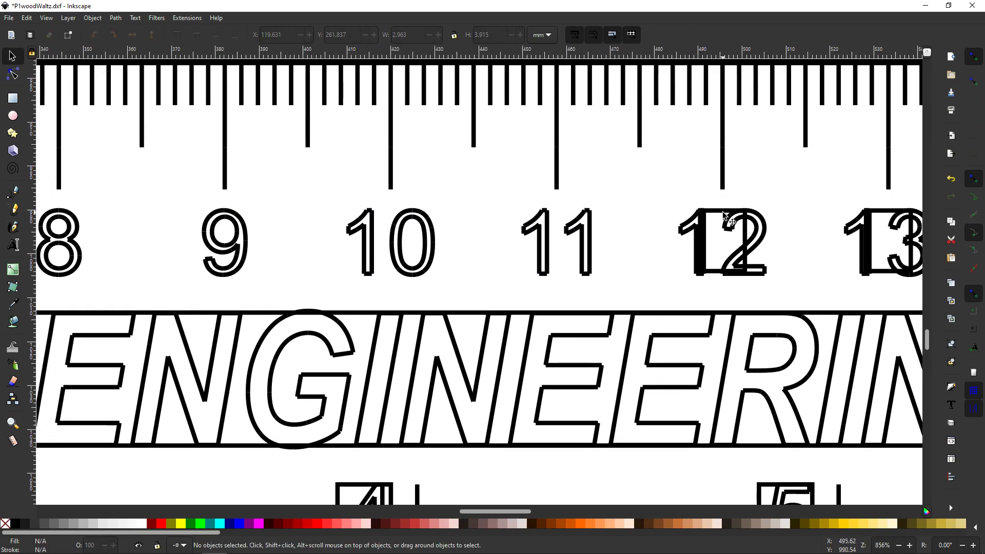
click(723, 214)
key(Delete)
Step: Delete the rectangles around the numerals 13, 14 and 15 on the centimetre scale
drag(793, 223, 429, 216)
click(522, 205)
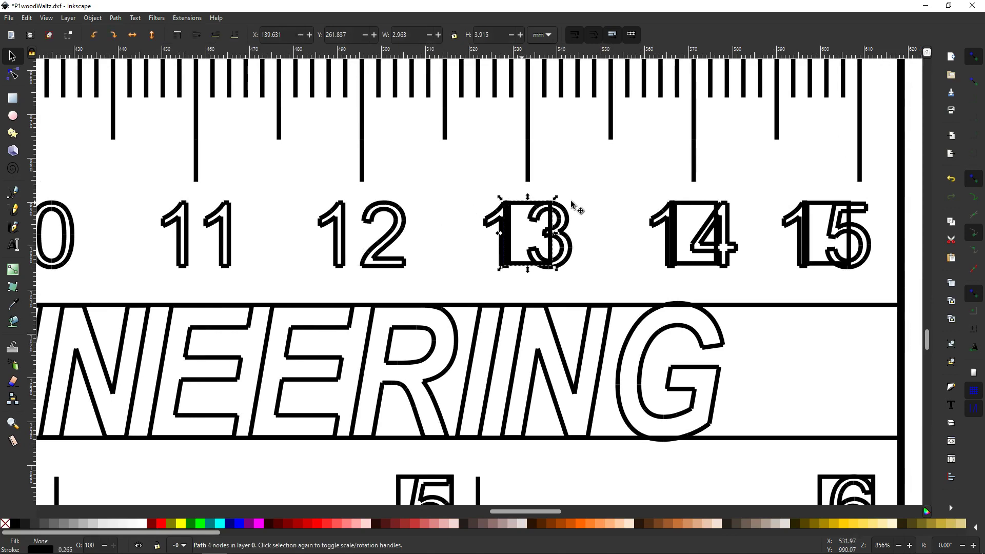
key(Delete)
click(696, 210)
key(Delete)
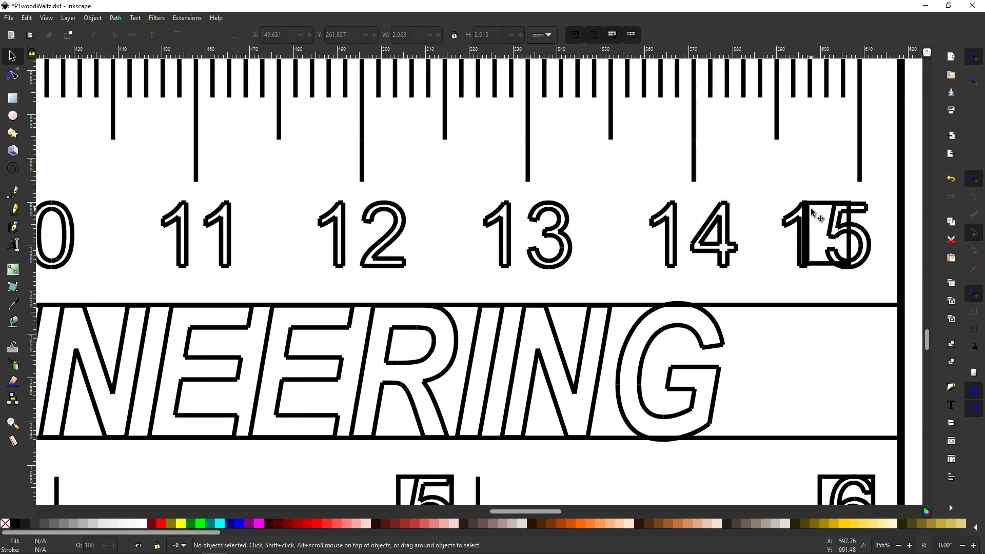
click(818, 216)
key(Delete)
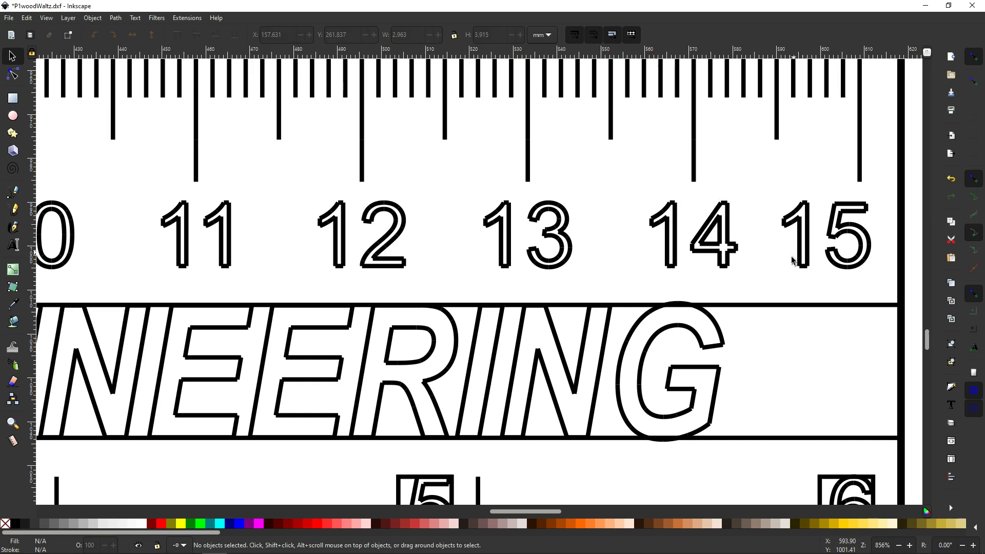
Step: Delete the frame around the ruler's central engineering text and the rectangle around the numeral 6 on the inch scale
click(780, 308)
key(Delete)
drag(788, 412, 736, 202)
click(765, 297)
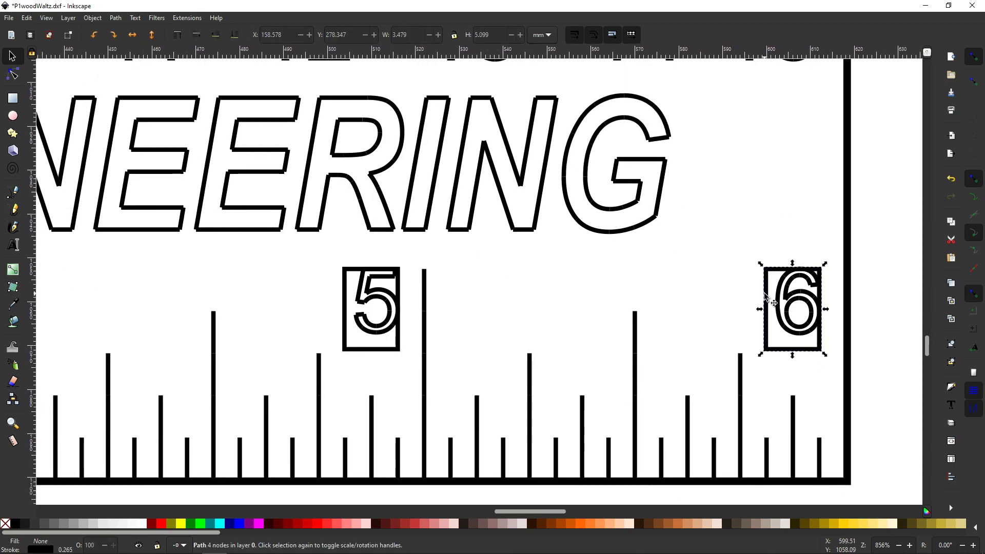
key(Delete)
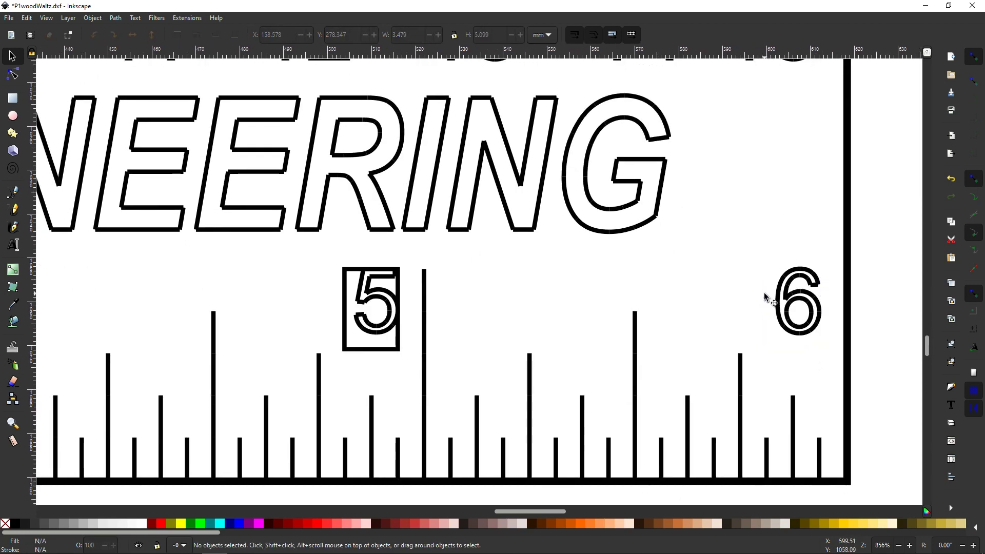
Step: Delete the rectangles around the numerals 5 and 4 on the inch scale
click(353, 350)
key(Delete)
drag(159, 314, 584, 307)
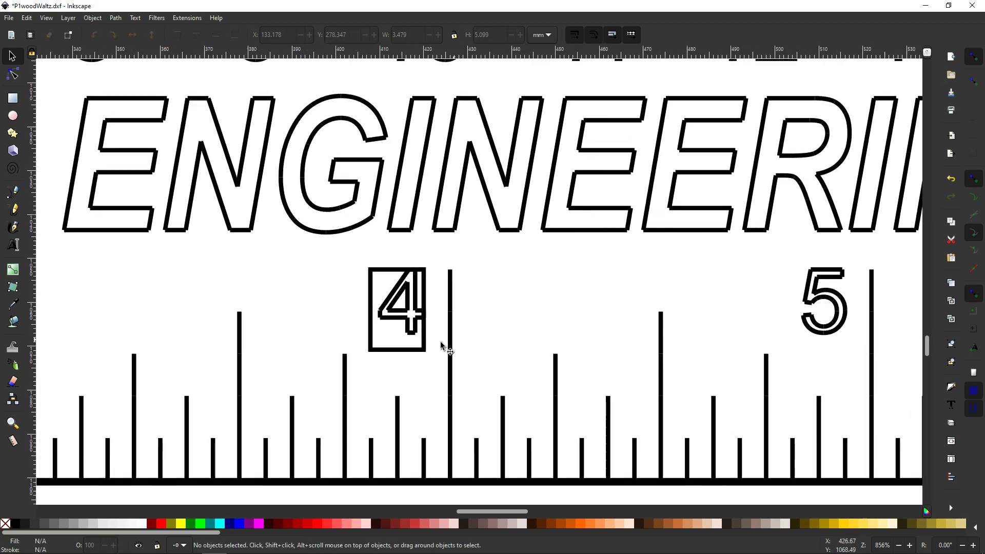
click(388, 350)
key(Delete)
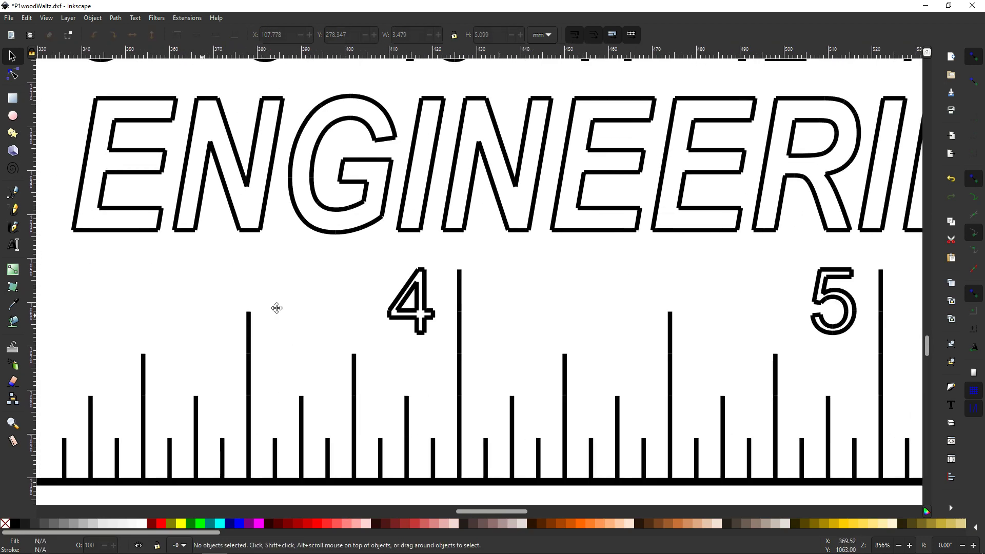
Step: Delete the rectangles around the numerals 3 and 2 on the inch scale
drag(275, 309, 681, 314)
click(481, 349)
key(Delete)
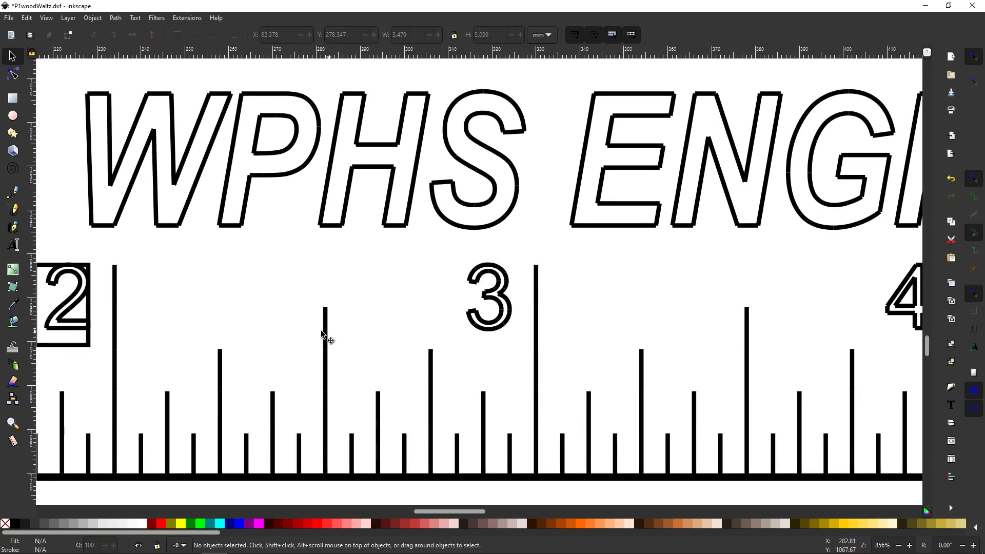
drag(267, 318, 531, 308)
drag(343, 329, 518, 340)
click(496, 356)
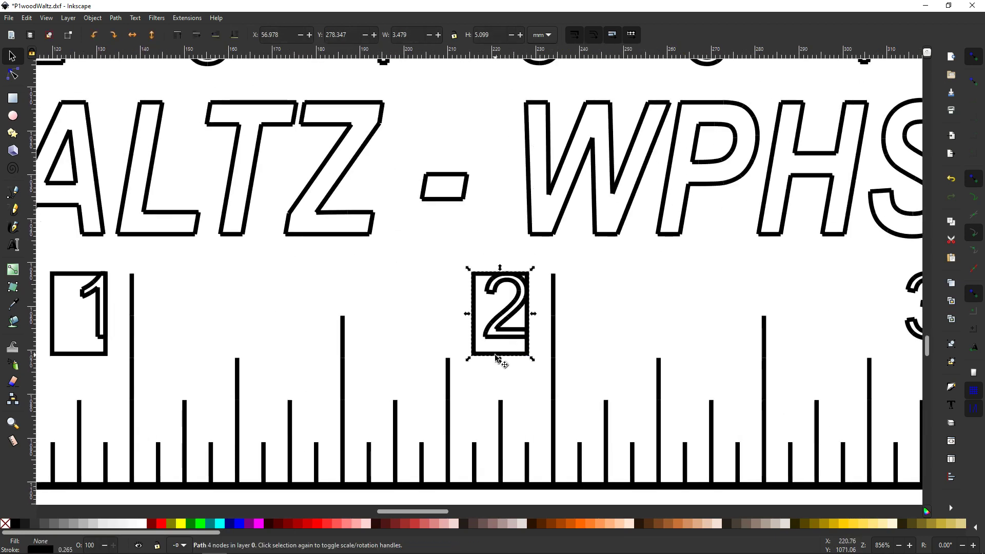
key(Delete)
Step: Delete the rectangles around the numeral 1 and the "in" unit label on the inch scale
drag(233, 325, 705, 321)
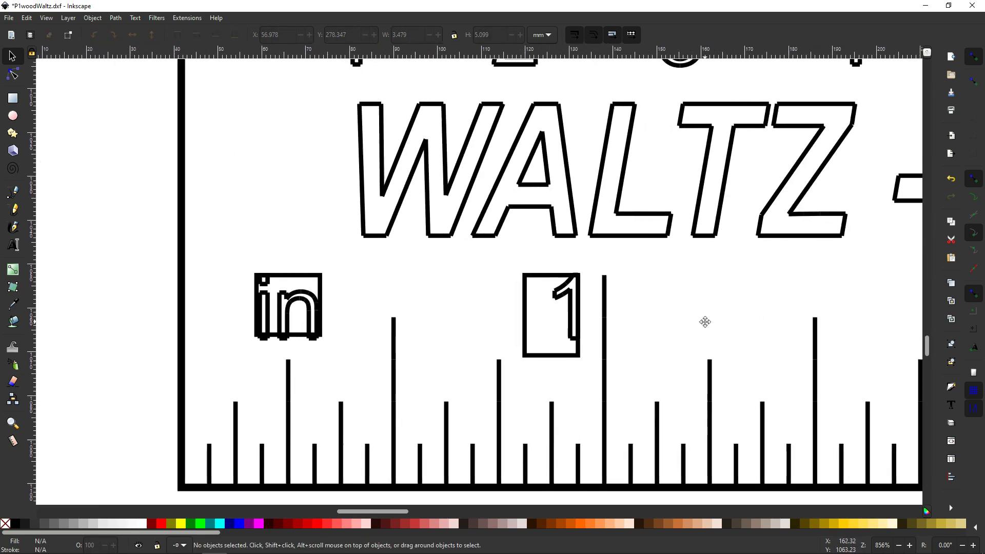
click(538, 355)
key(Delete)
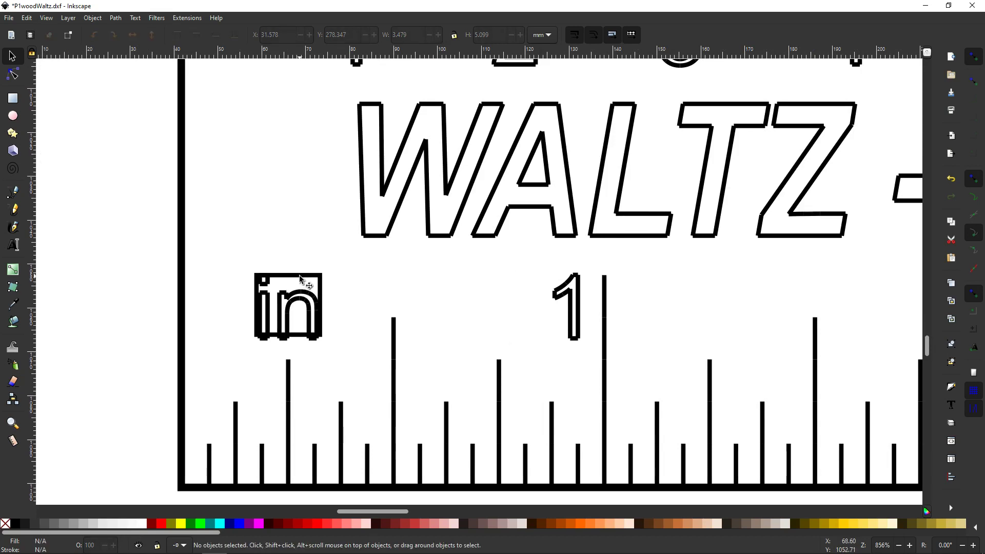
click(301, 277)
key(Delete)
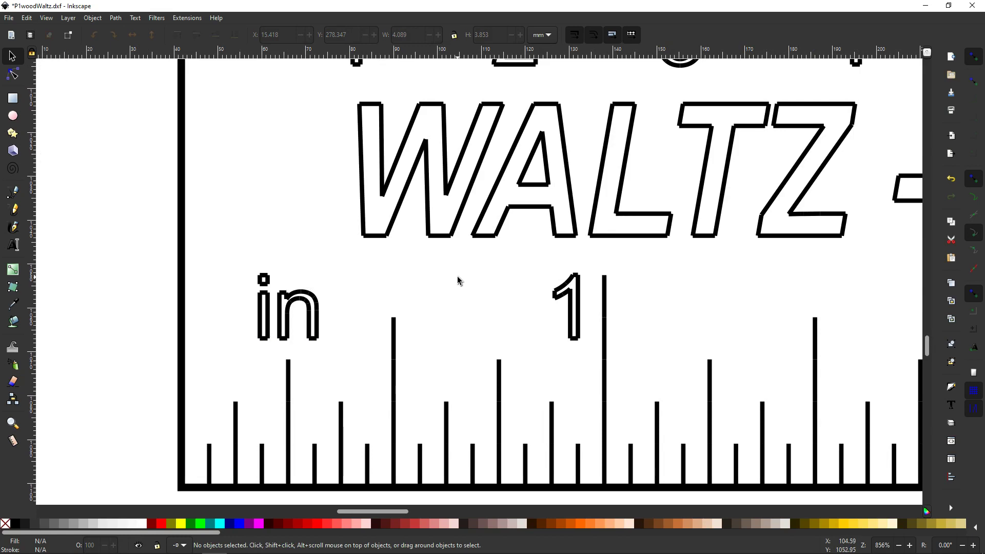
Step: Set the stroke colour of the ruler's outer rectangle to pure red, RGB 255, 0, 0, and deselect it
ctrl+scroll(453, 273, down, 2)
ctrl+scroll(453, 272, down, 2)
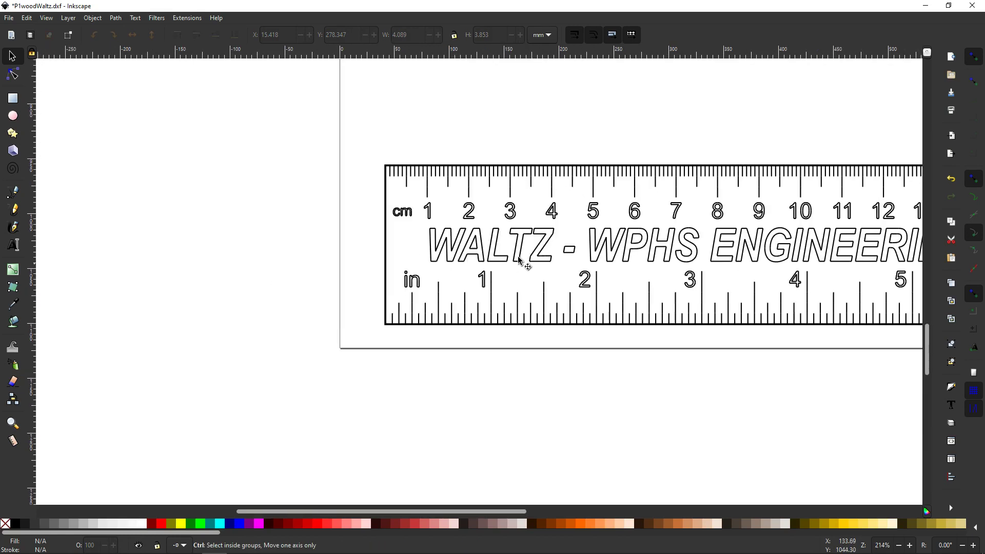
drag(688, 279, 495, 255)
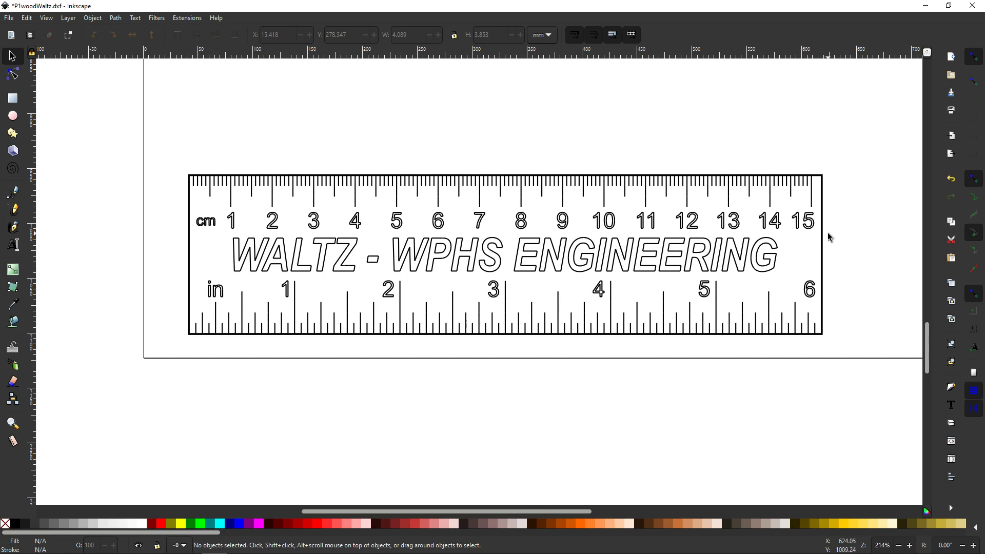
key(ctrl)
click(822, 252)
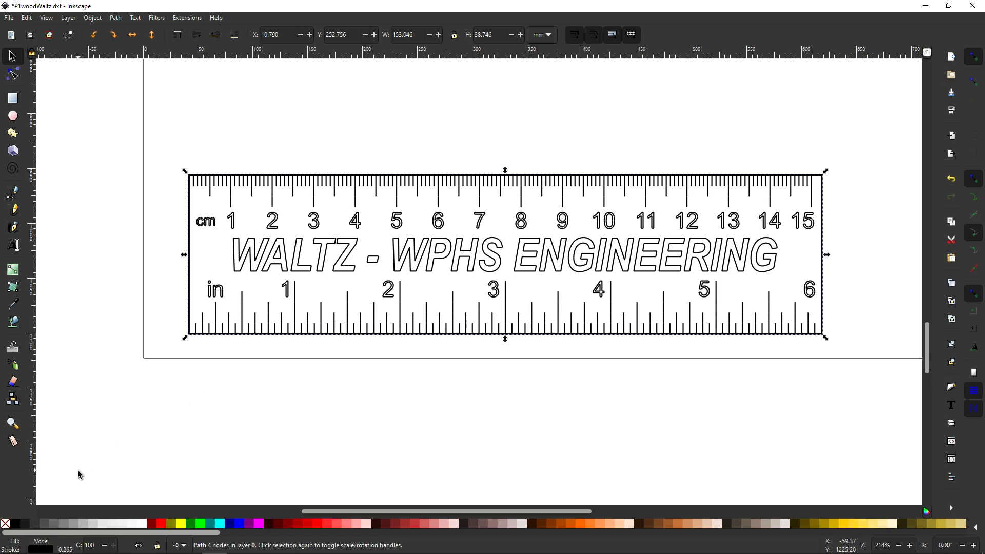
click(41, 549)
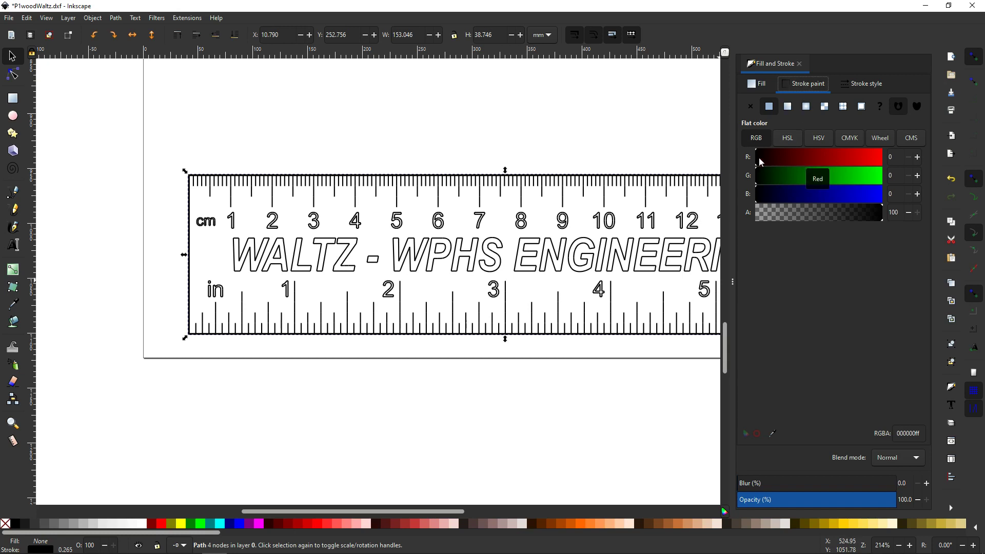
key(ctrl)
key(ctrl)
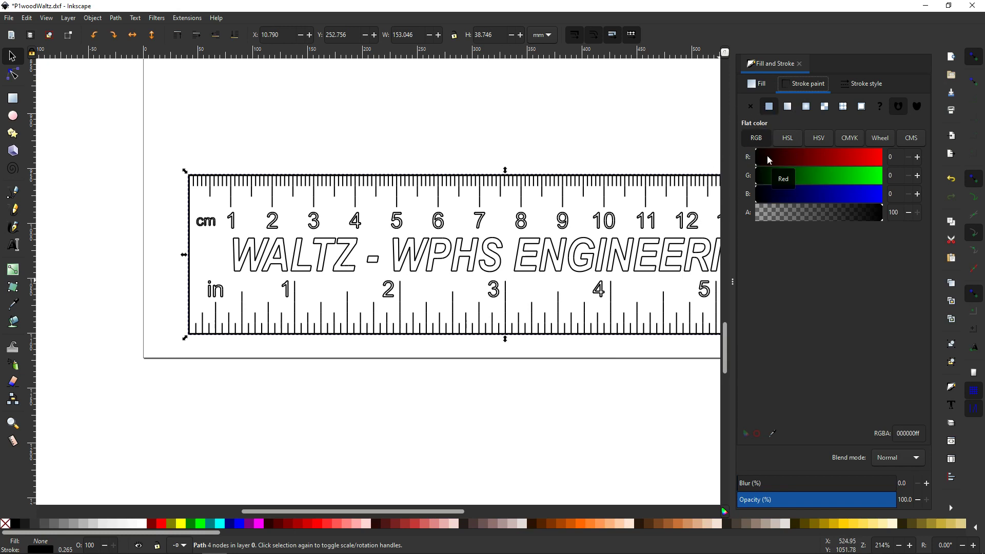
drag(768, 159, 895, 156)
key(ctrl)
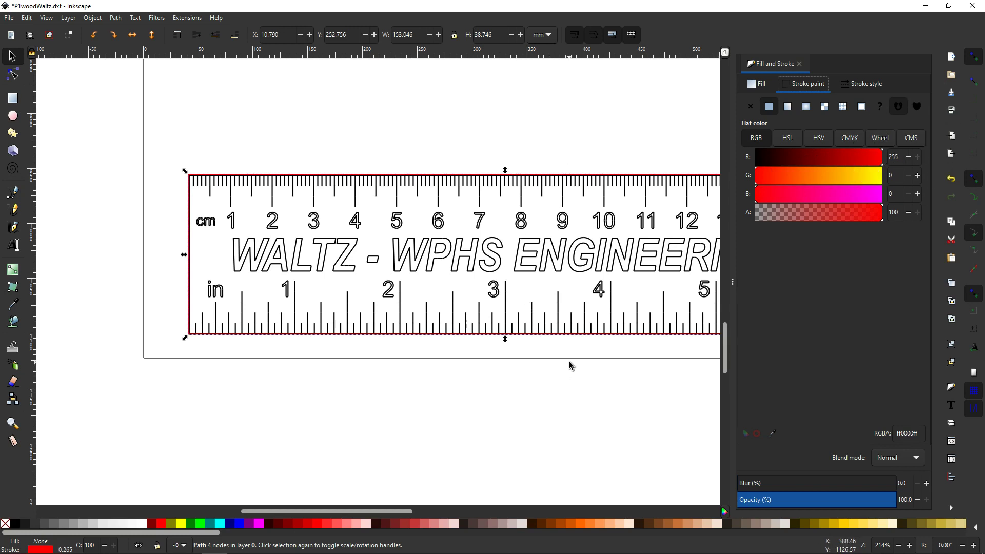
click(799, 65)
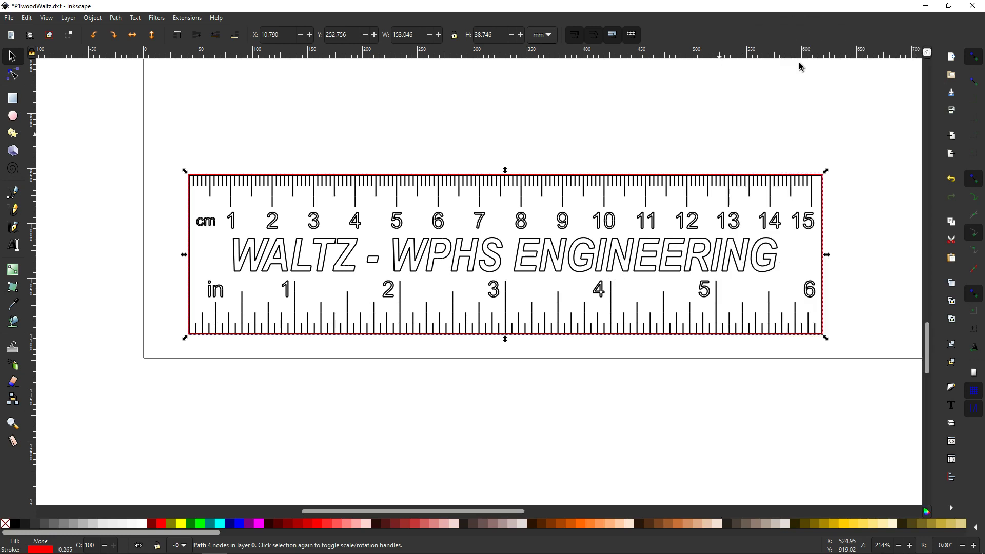
click(628, 113)
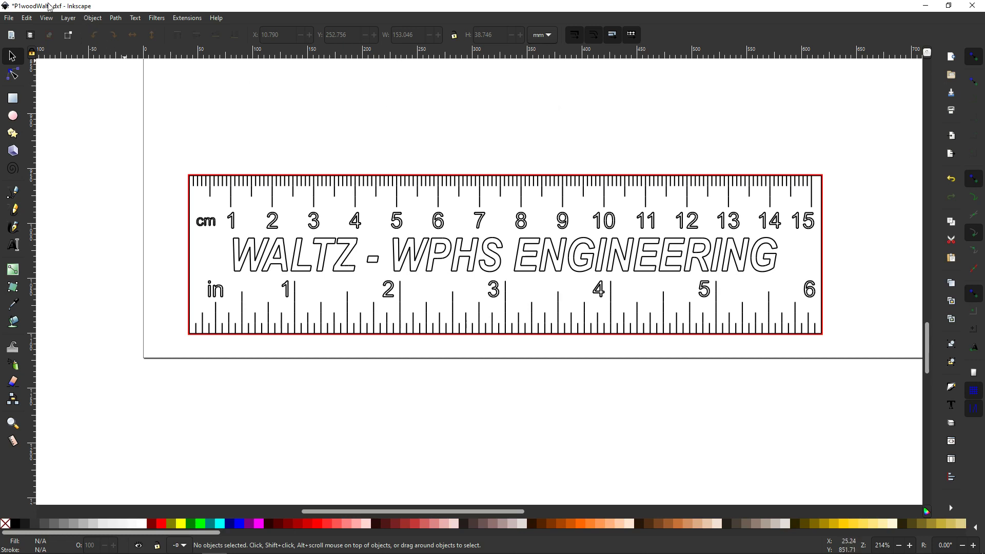
Step: Save the ruler drawing as an Inkscape SVG (*.svg) in the Downloads folder, keeping the suggested file name
key(ctrl)
click(14, 19)
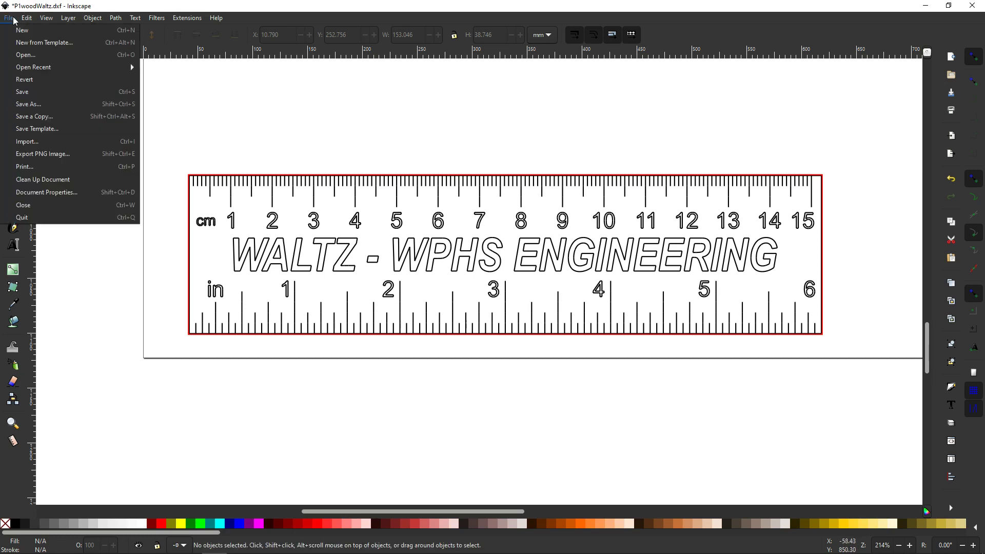
click(36, 104)
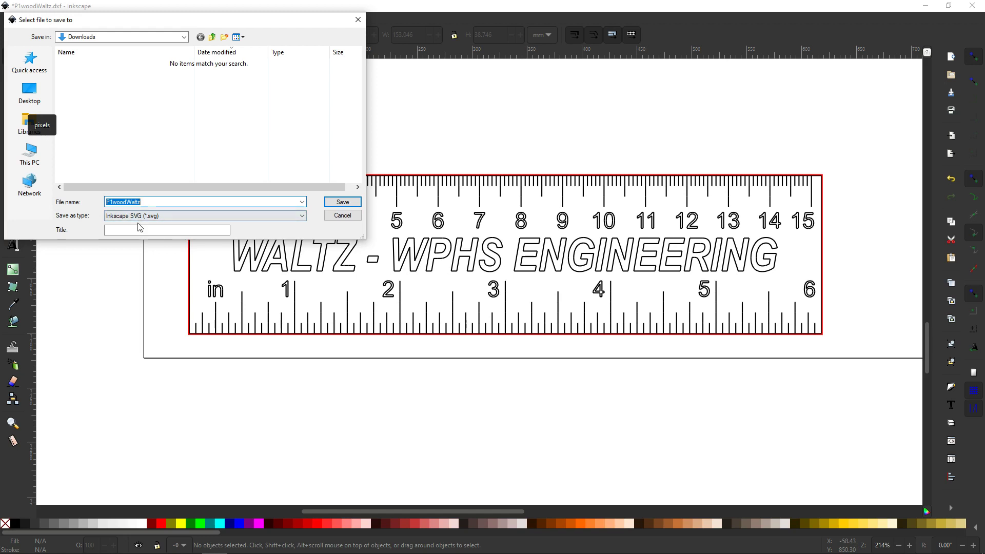
key(ctrl)
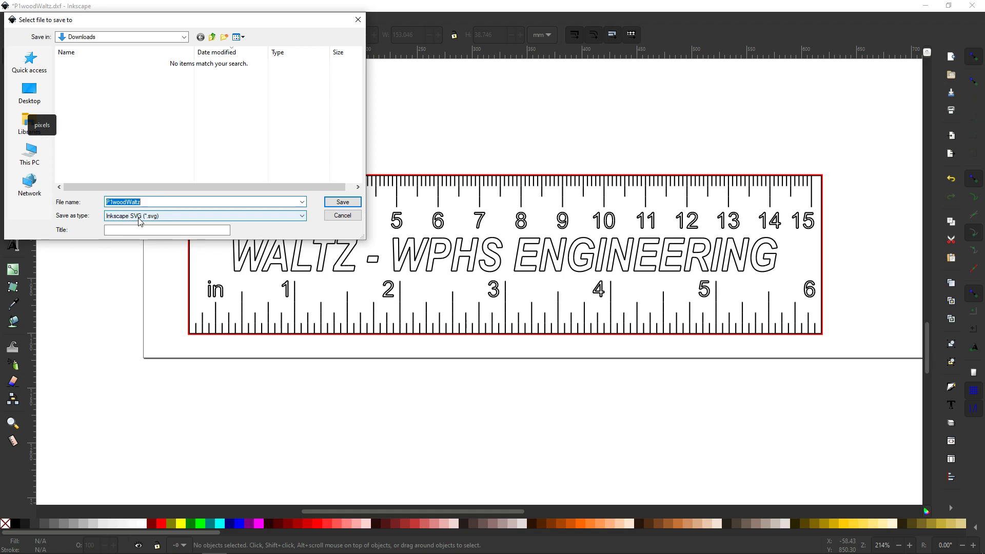
click(343, 204)
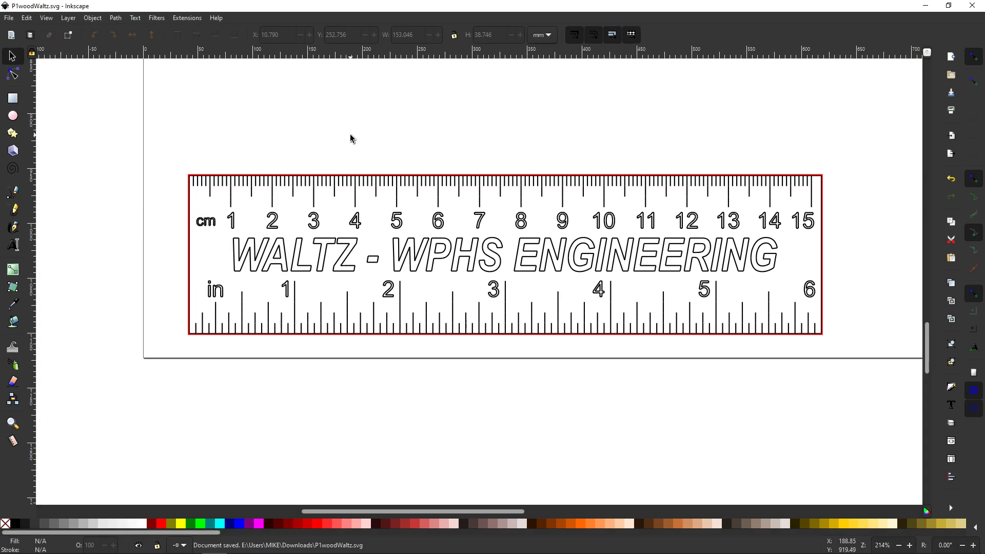